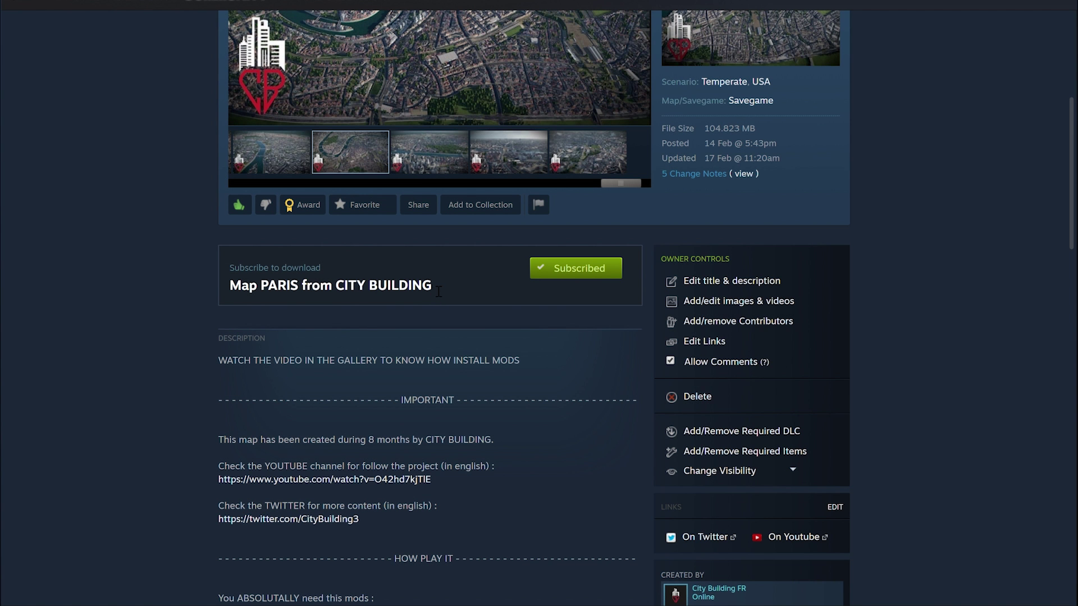
Look through the Workshop page of Map PARIS from CITY BUILDING, covering its gallery, description and required-mods section.
scroll(426, 339, "down", 1)
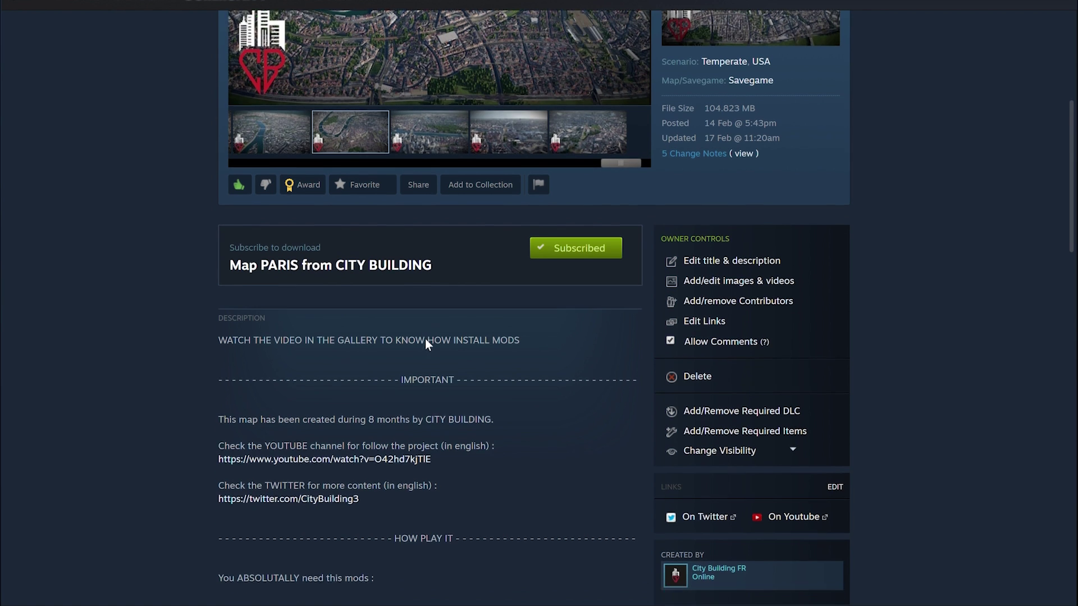
left_click_drag(1071, 197, 1071, 388)
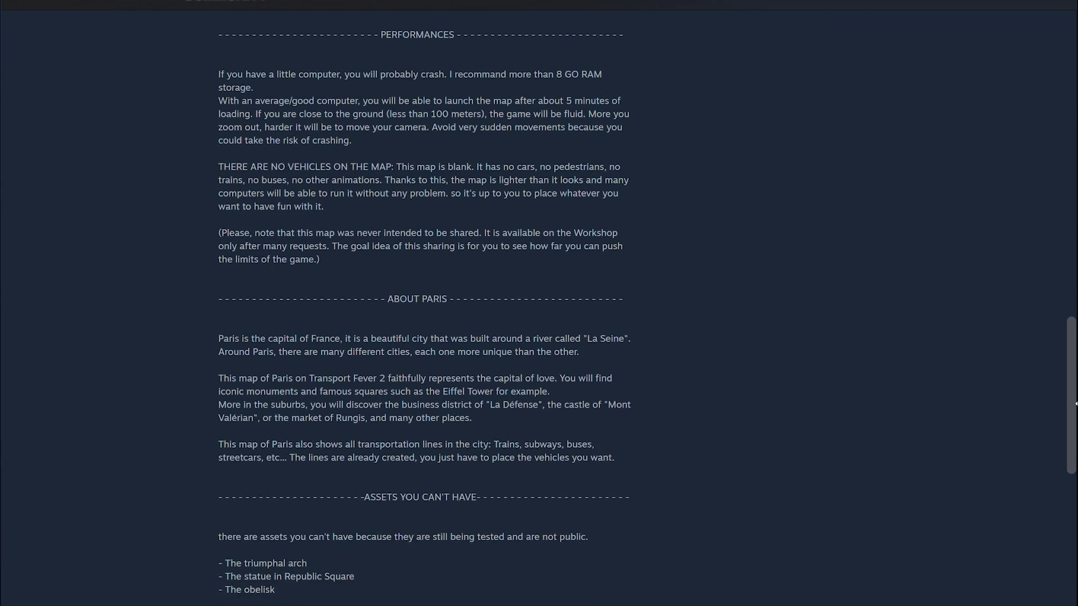
scroll(1071, 388, "up", 10)
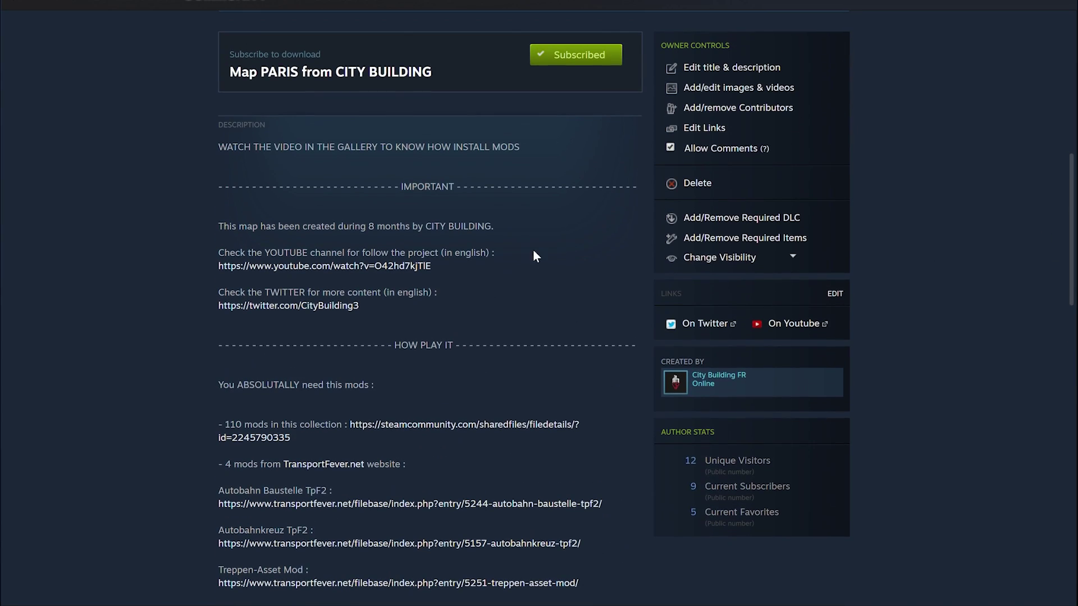
scroll(502, 305, "up", 1)
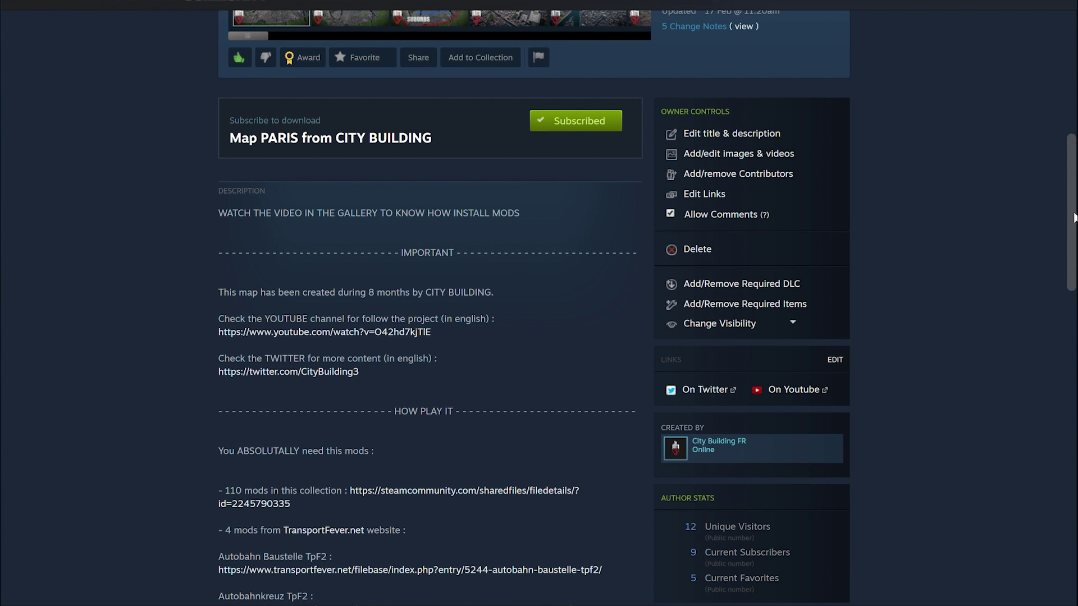
scroll(1073, 207, "up", 1)
scroll(1074, 190, "up", 4)
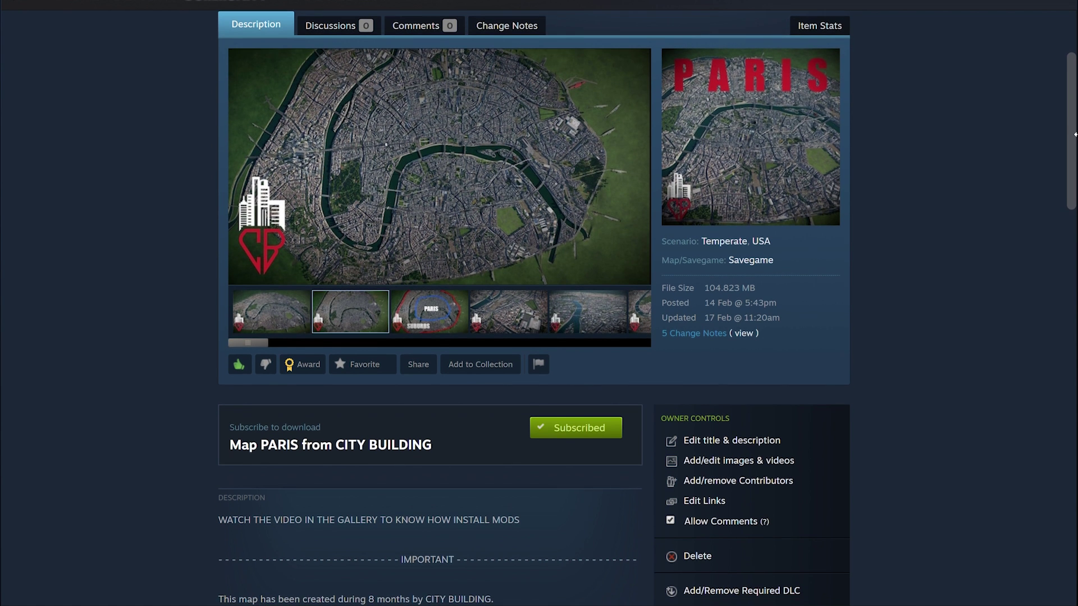
scroll(1068, 167, "down", 2)
scroll(1068, 167, "down", 4)
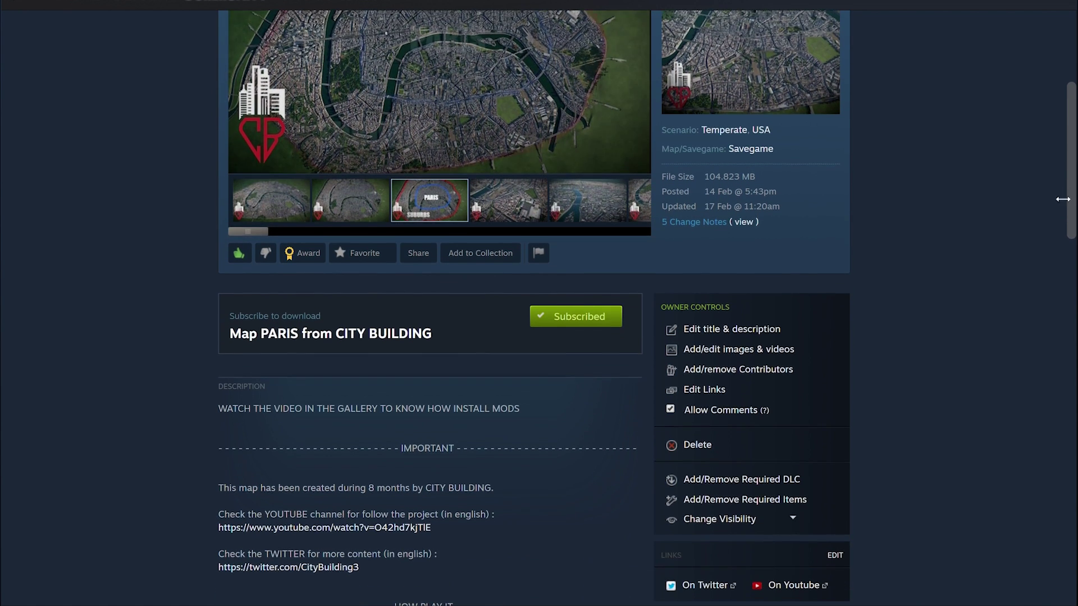
scroll(1064, 226, "down", 2)
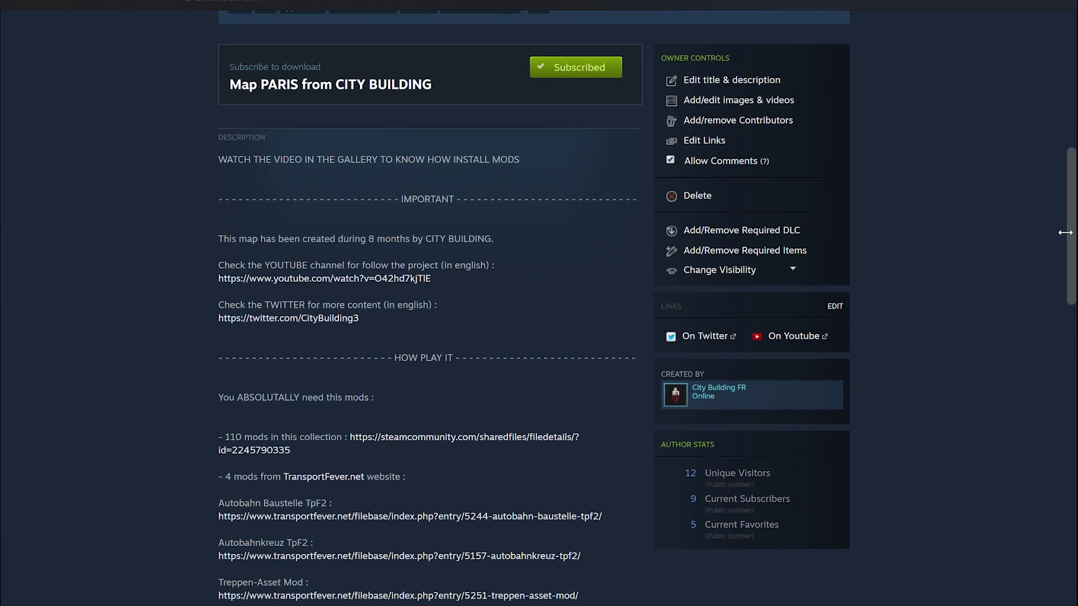
scroll(1067, 253, "down", 2)
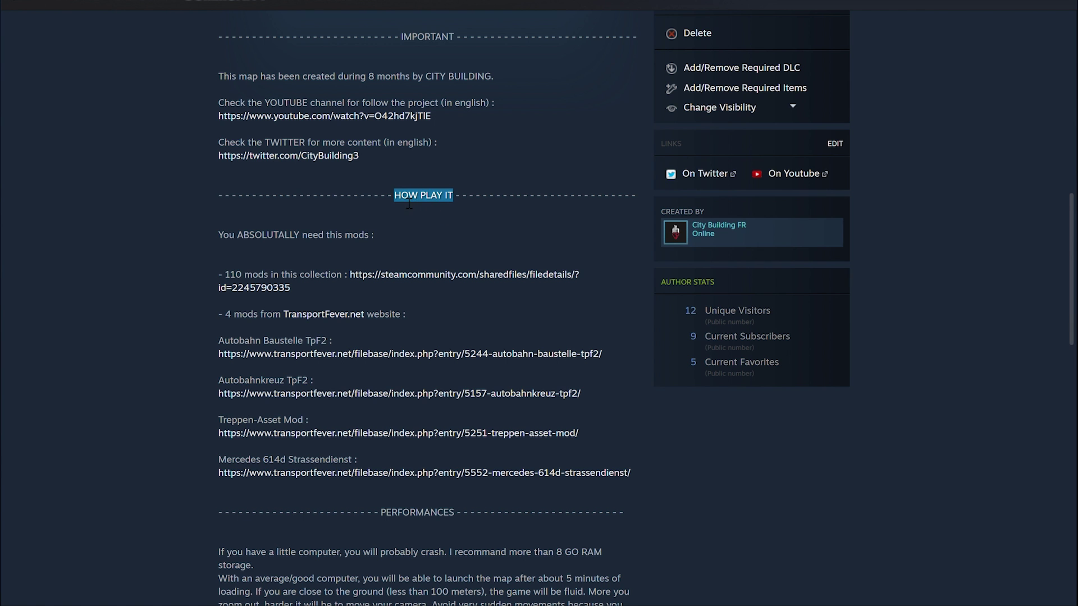
Highlight the HOW PLAY IT section, its required-mods line and the mention of 110 mods in the collection.
left_click(388, 203)
left_click_drag(219, 197, 639, 475)
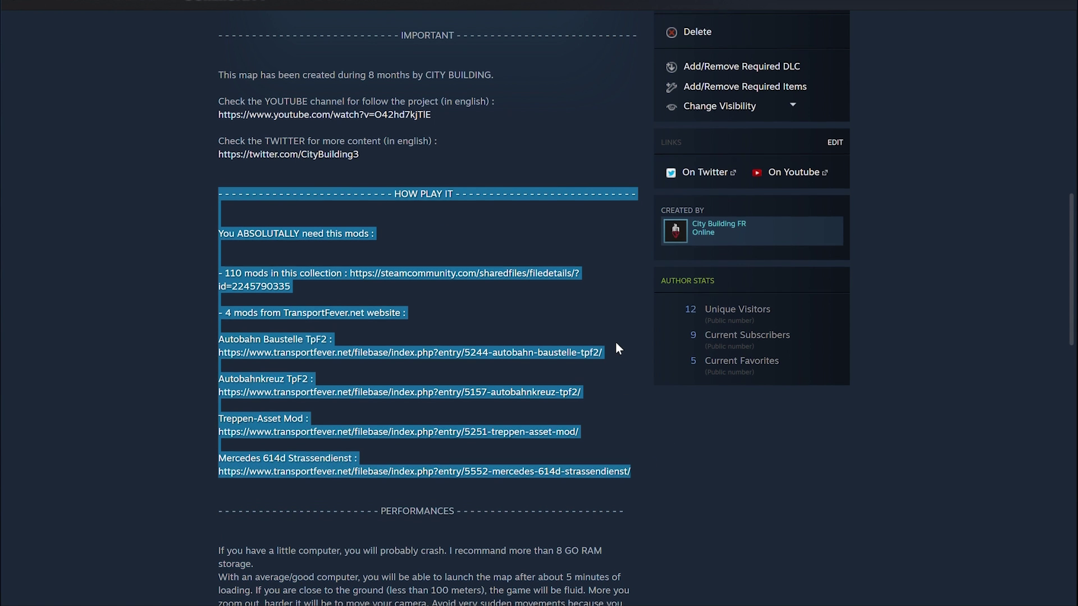
scroll(615, 343, "down", 1)
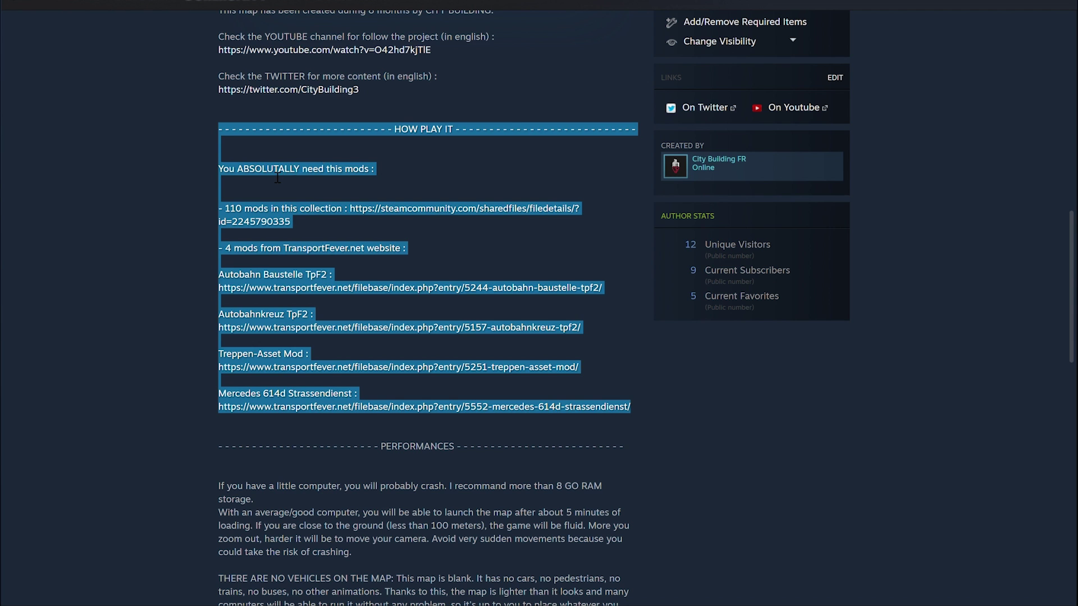
left_click(253, 178)
left_click_drag(218, 169, 378, 170)
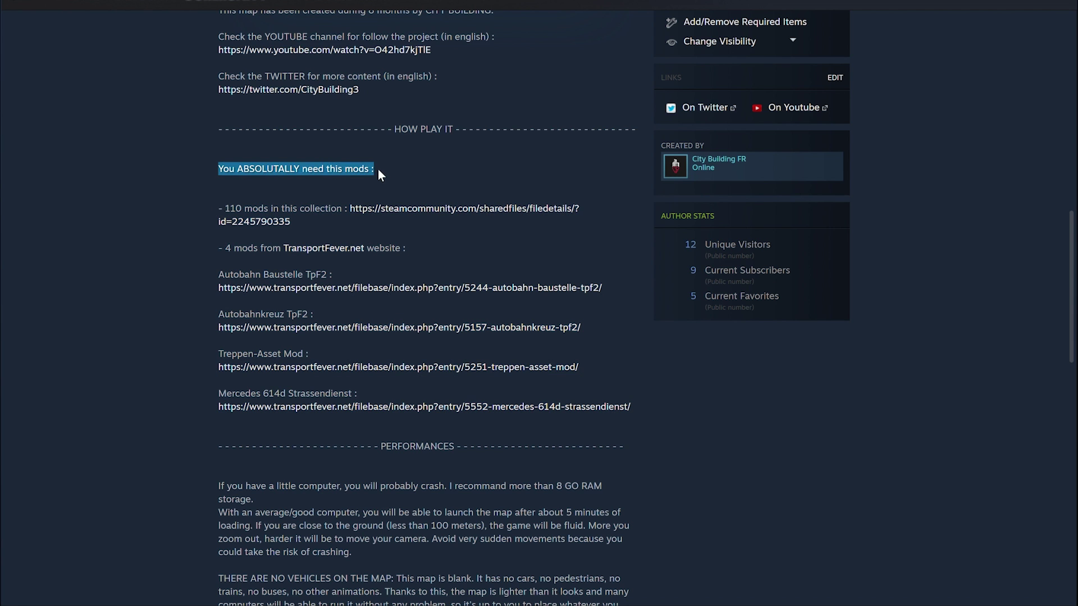
left_click(379, 170)
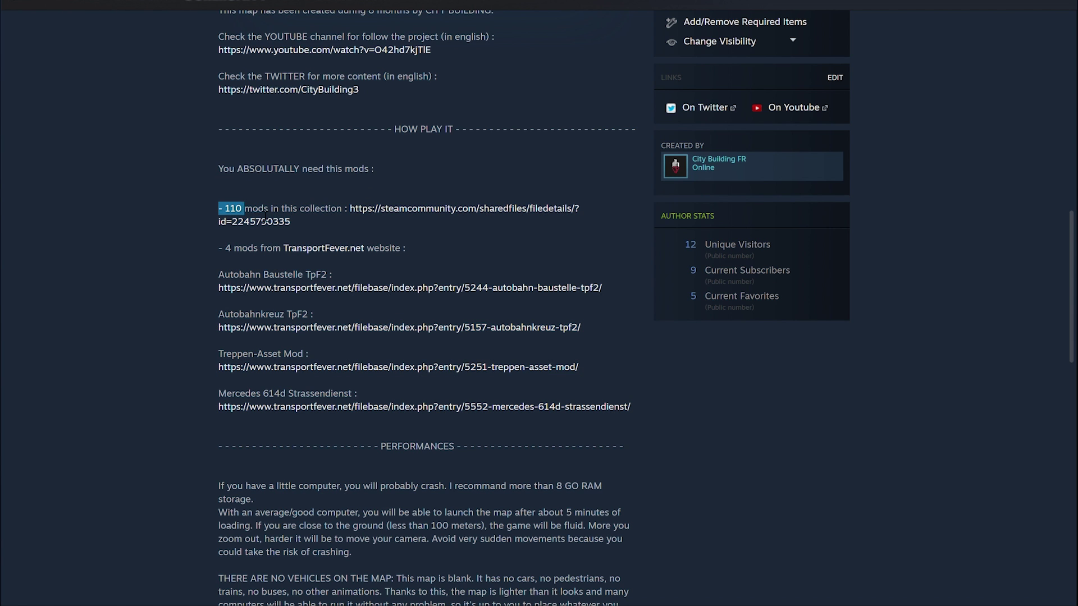
left_click_drag(266, 216, 334, 216)
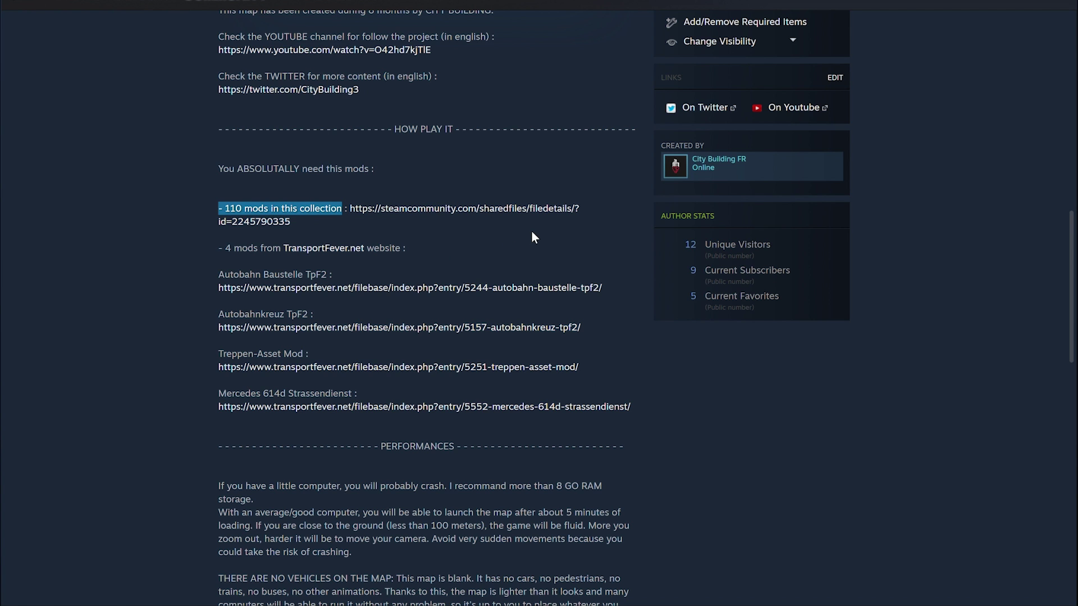
left_click(447, 177)
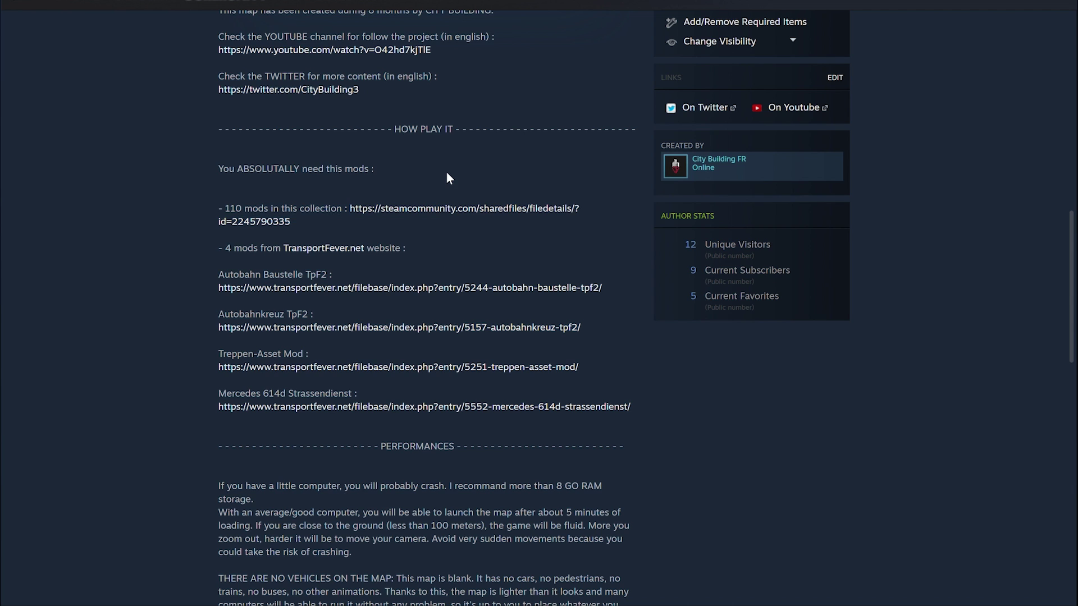
Open the linked 110-mod collection from the description and examine its subscription options and item list.
left_click(414, 211)
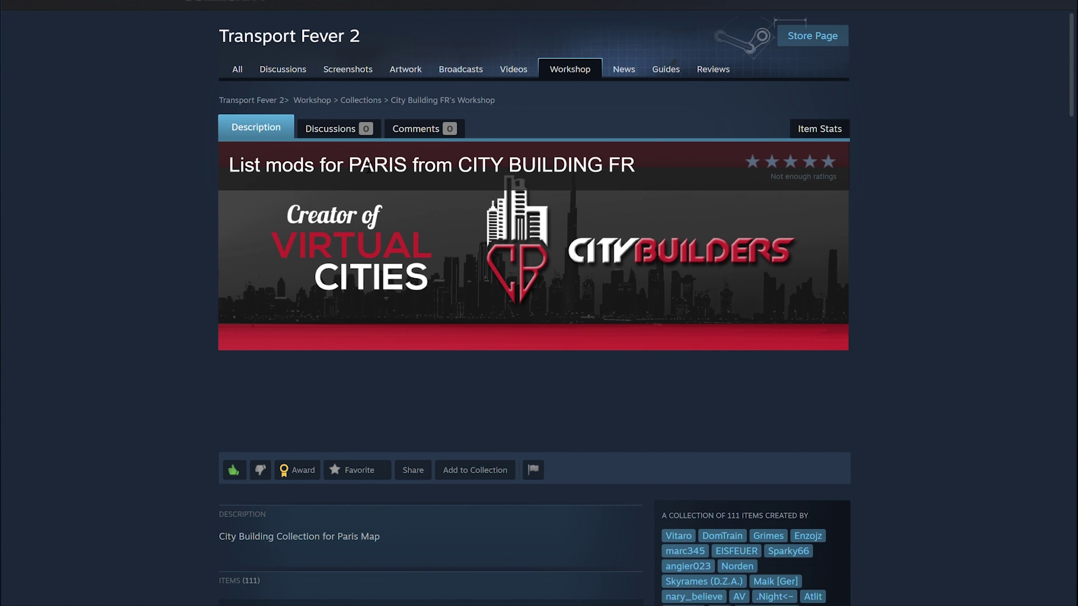
scroll(368, 166, "down", 1)
scroll(444, 174, "up", 1)
scroll(352, 187, "down", 1)
scroll(352, 187, "down", 2)
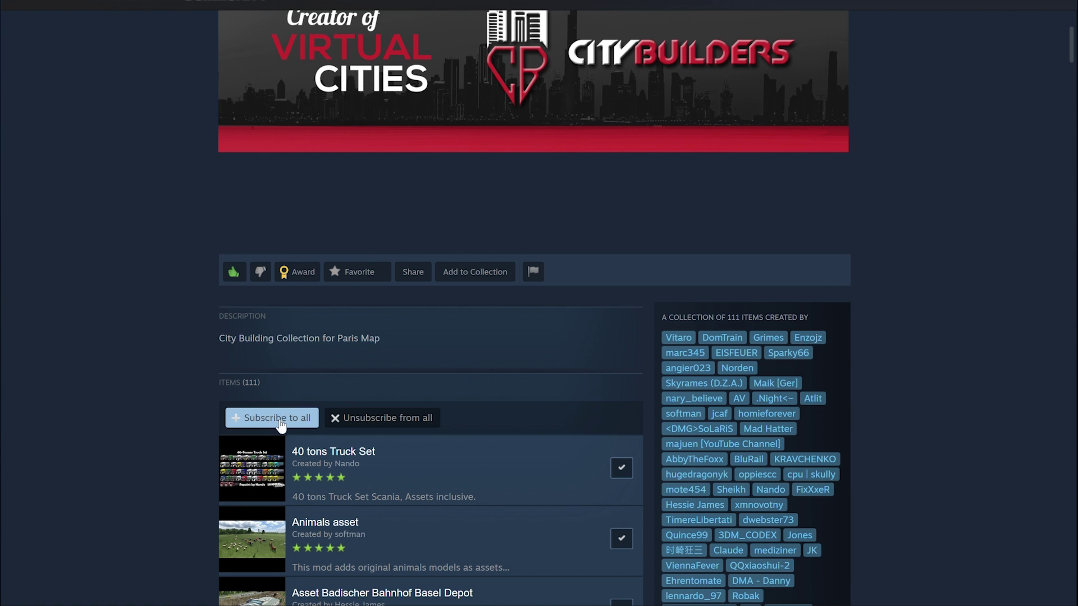
scroll(198, 363, "down", 2)
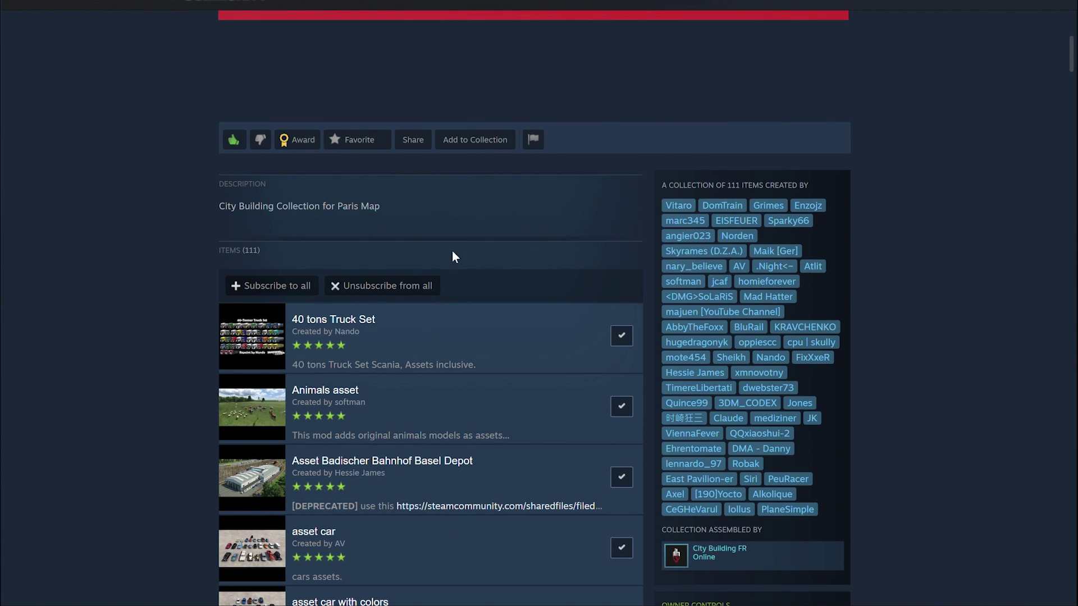
left_click_drag(1073, 55, 1072, 71)
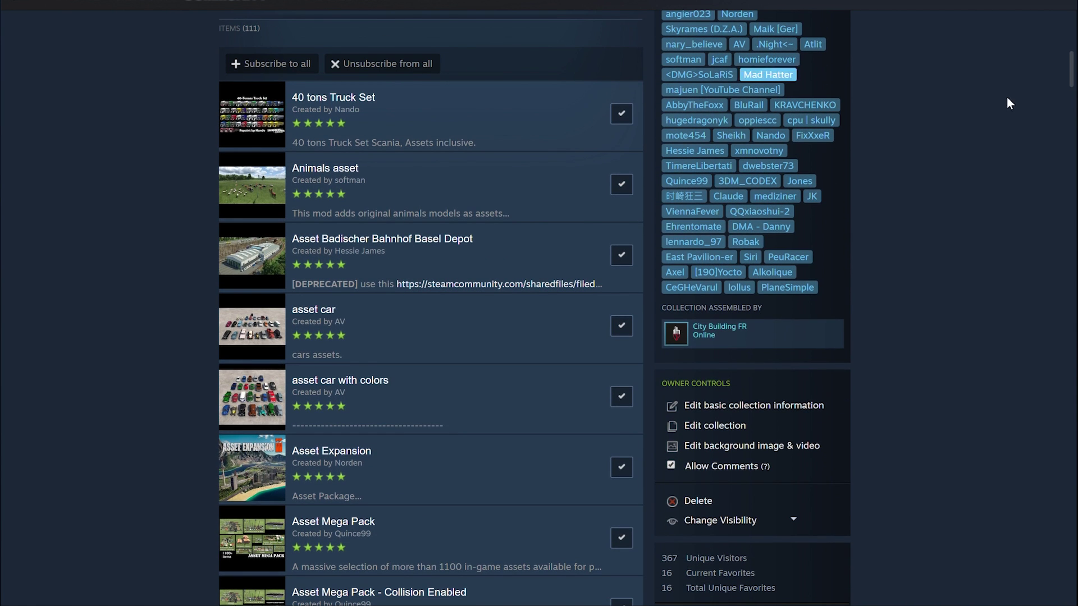
left_click(1075, 77)
mouse_move(1075, 73)
left_mouse_down()
mouse_move(1065, 108)
mouse_move(1070, 16)
left_mouse_up()
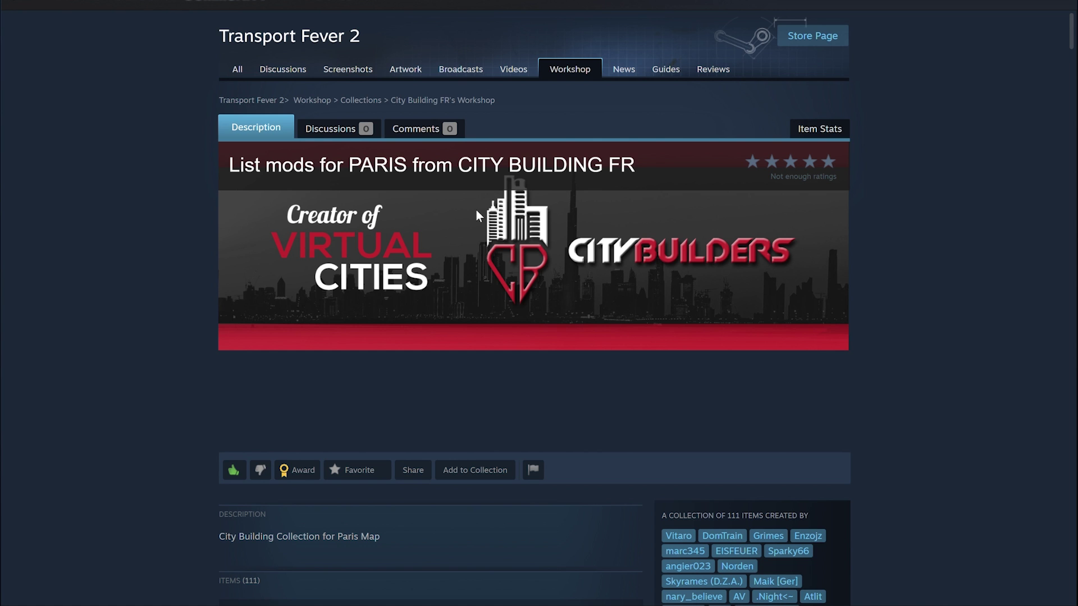
Return to the map description, highlight the line about 4 website mods, and look over the TransportFever.net home page.
left_click(15, 5)
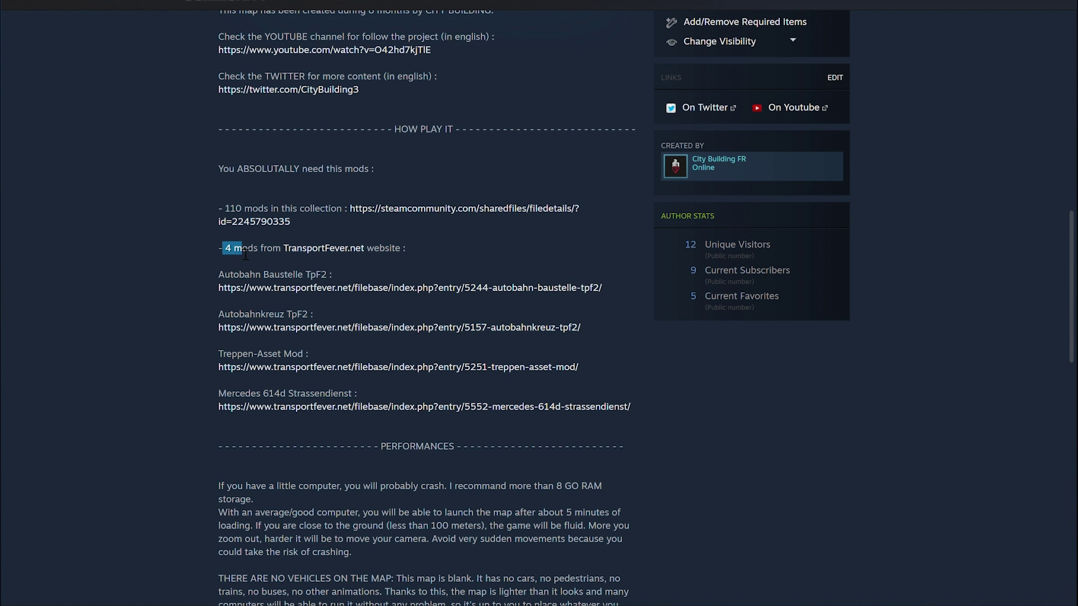
left_click_drag(214, 245, 415, 241)
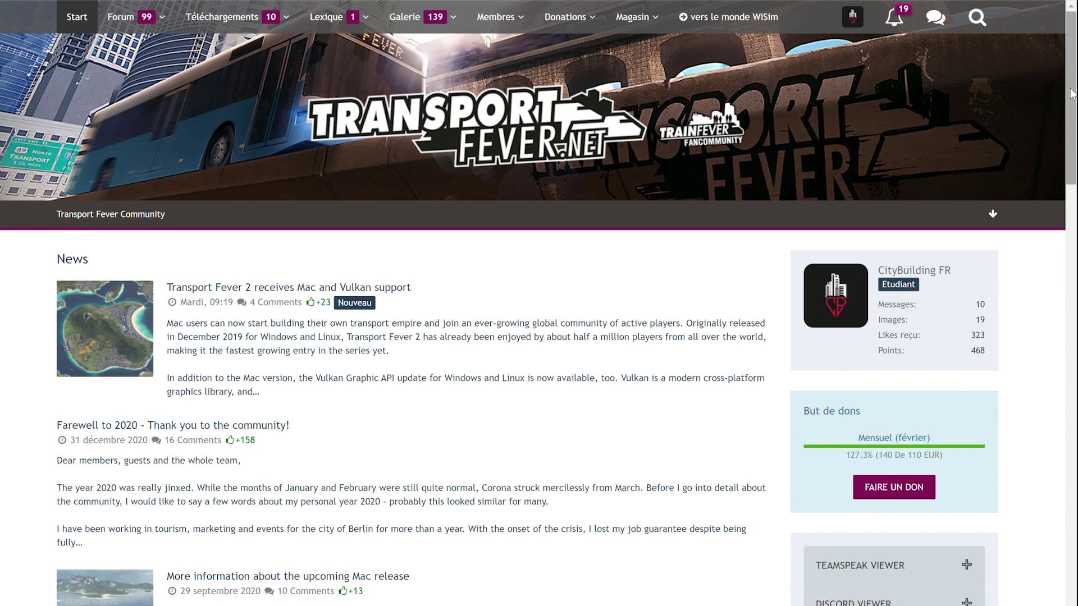
scroll(1072, 93, "down", 3)
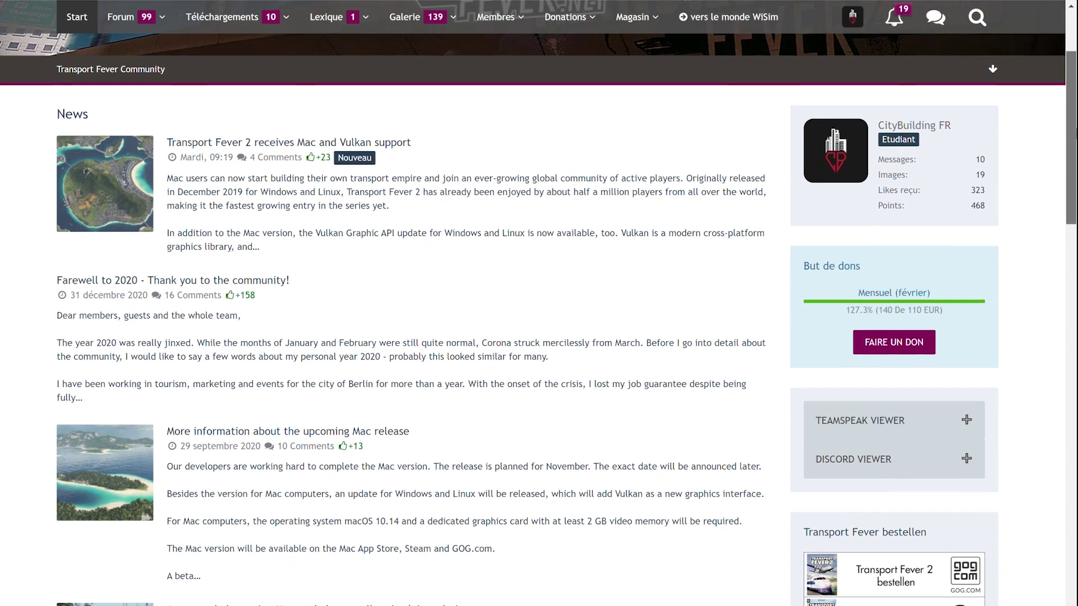
scroll(1072, 93, "down", 1)
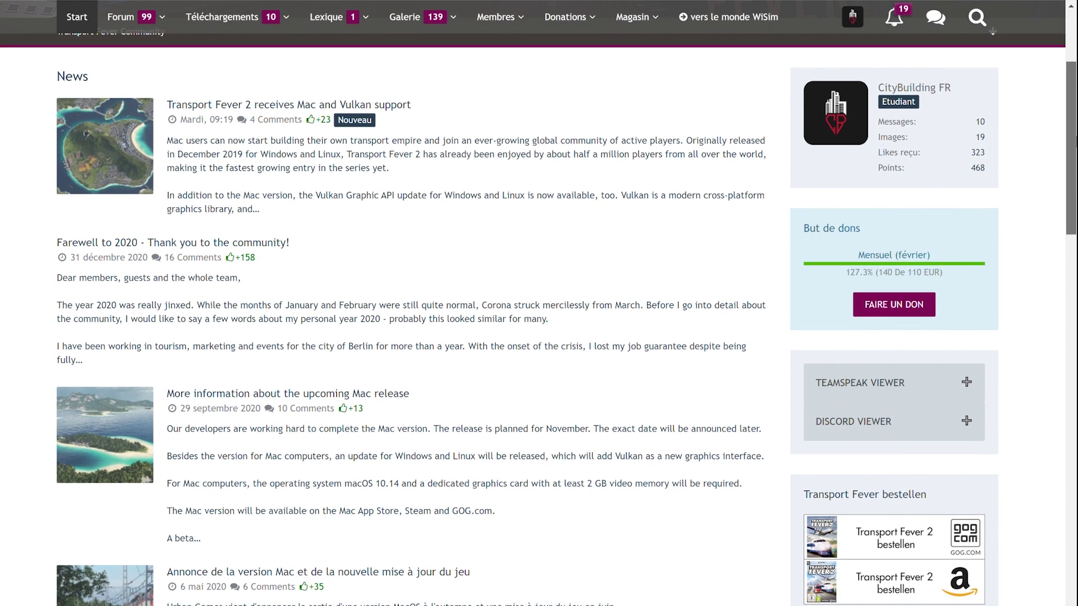
scroll(539, 303, "down", 5)
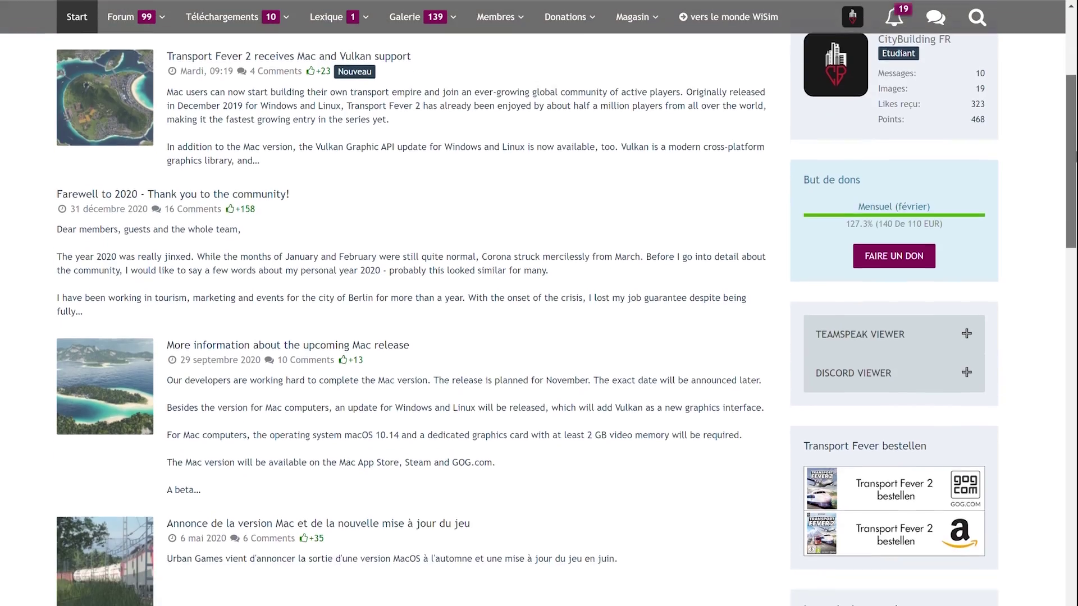
scroll(1072, 343, "down", 10)
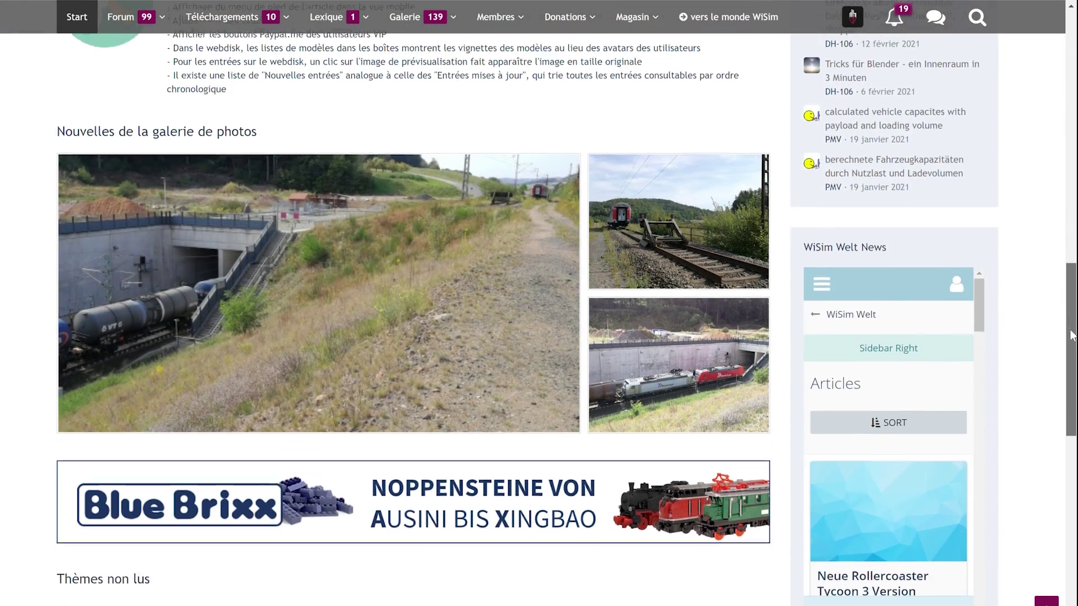
left_click_drag(1072, 343, 1051, 169)
scroll(1051, 169, "up", 7)
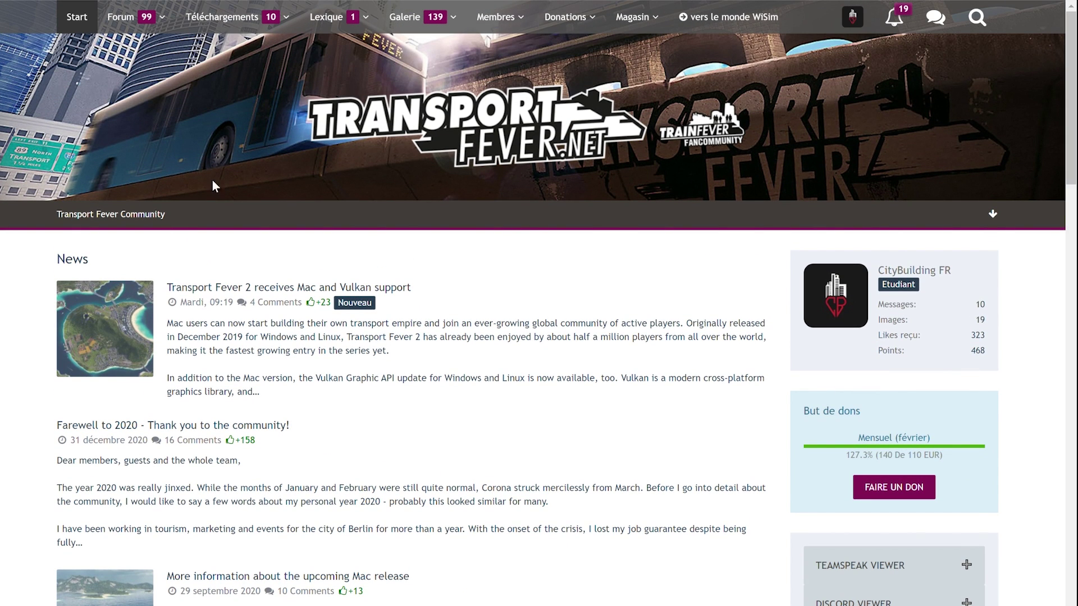
Browse the TransportFever.net gallery to the account's own albums and view the Paris in TransportFever2 album.
mouse_move(158, 17)
mouse_move(319, 12)
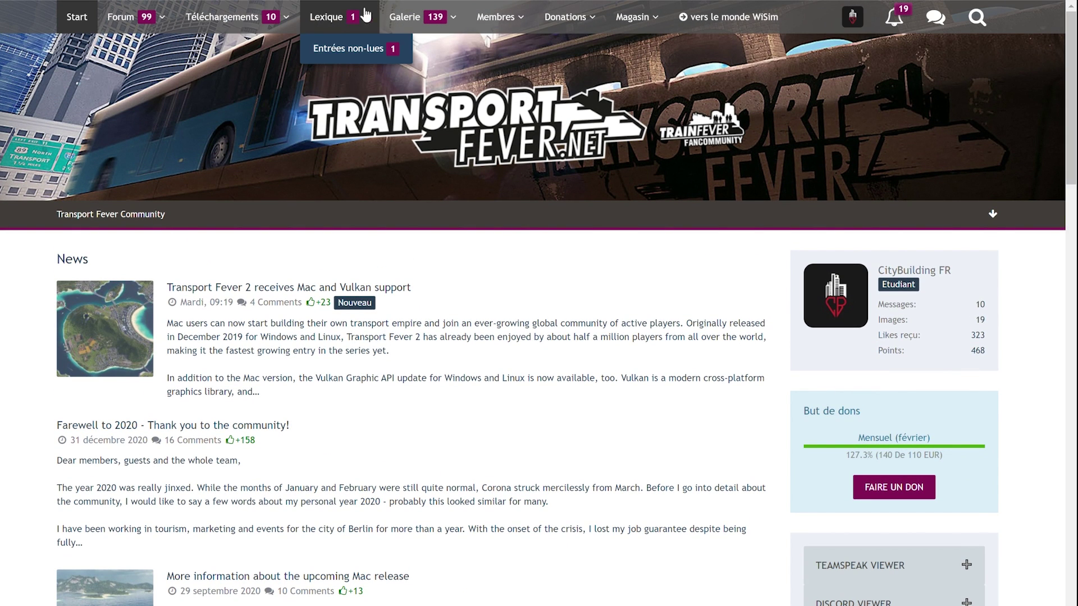
mouse_move(426, 16)
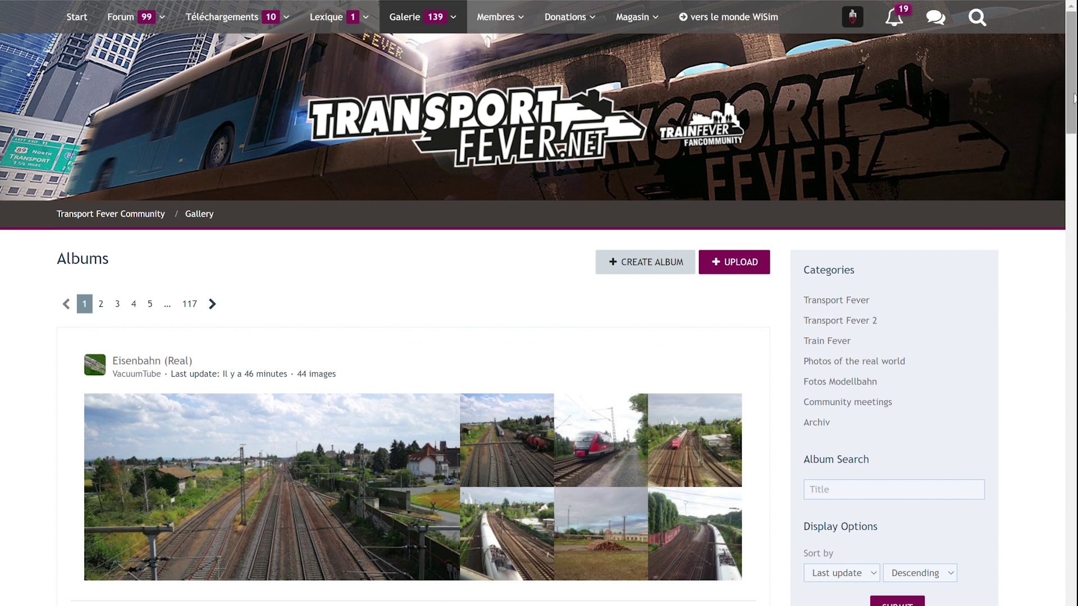
mouse_move(1072, 86)
left_mouse_down()
mouse_move(1072, 356)
mouse_move(1072, 74)
left_mouse_up()
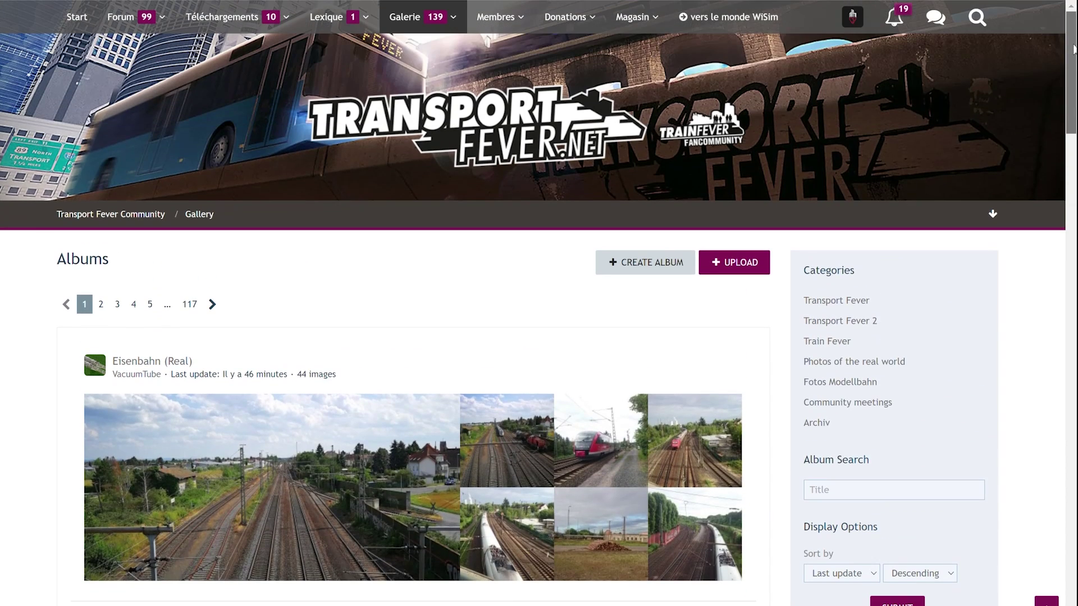
mouse_move(393, 18)
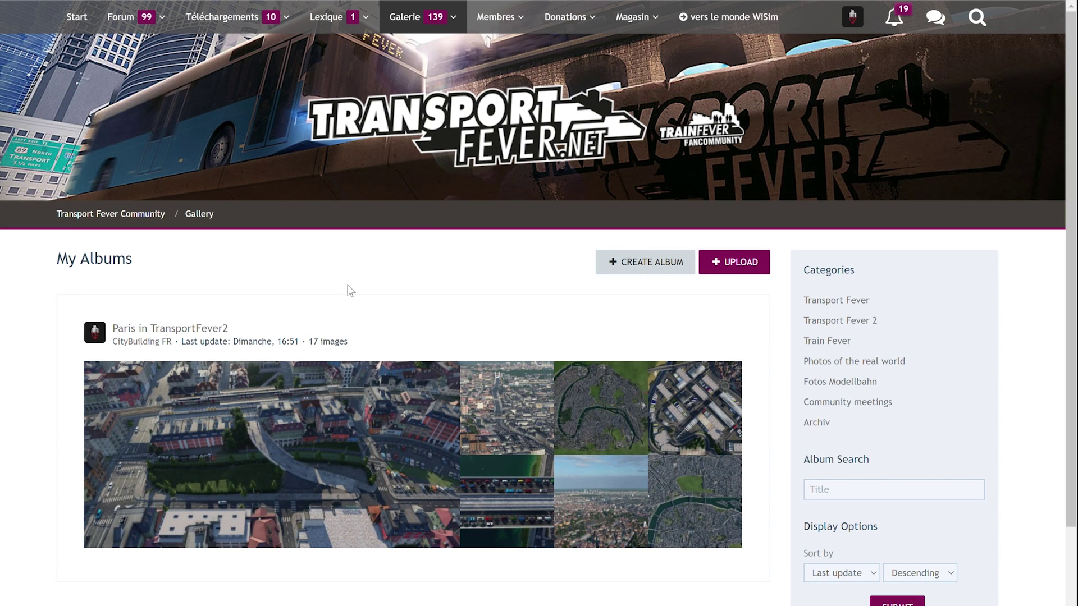
scroll(309, 275, "down", 1)
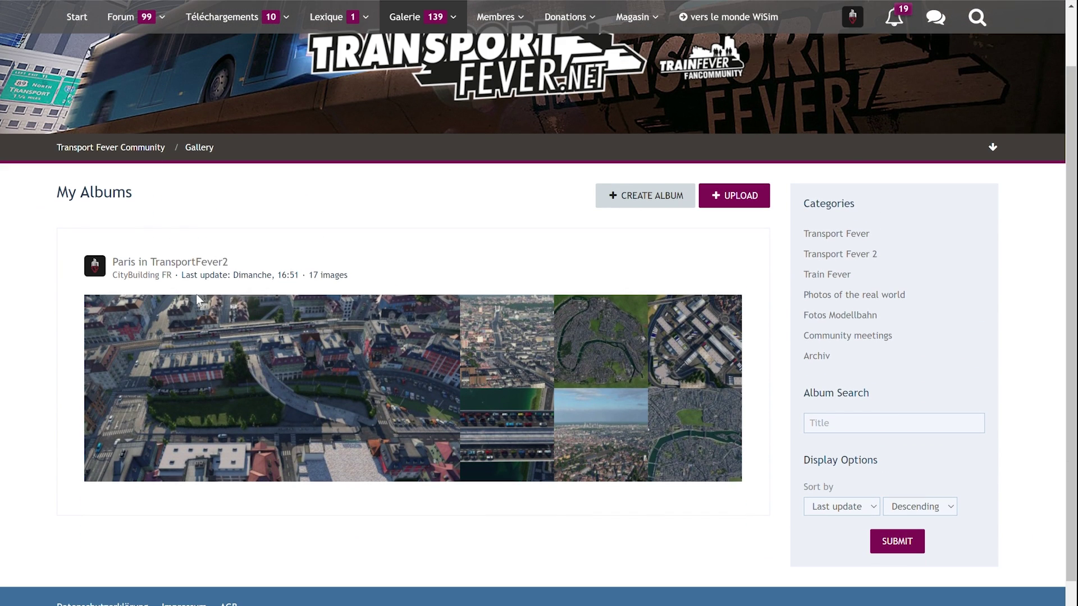
left_click(194, 262)
left_click_drag(1069, 106, 1013, 368)
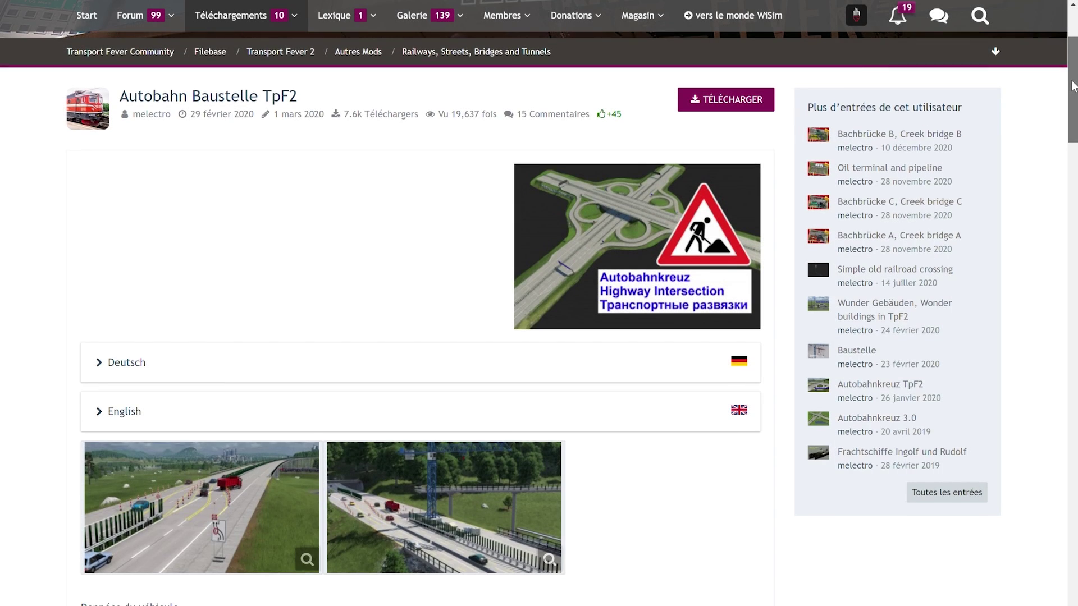
Examine the Autobahn Baustelle TpF2 mod page, including its preview images, version information and download option.
scroll(1071, 70, "up", 2)
left_click_drag(1071, 70, 1073, 3)
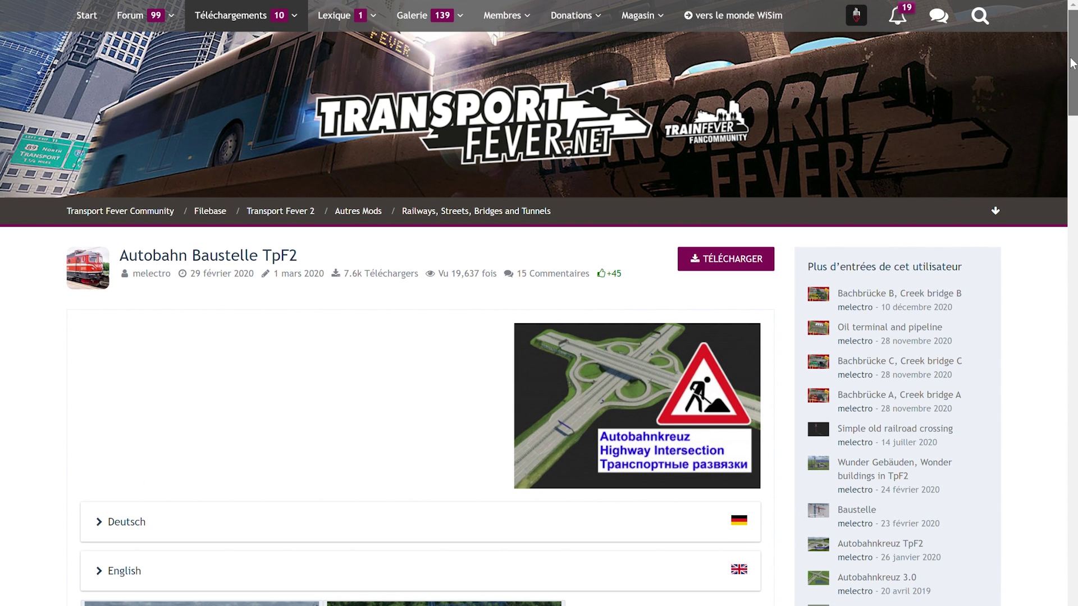
scroll(1073, 62, "down", 2)
scroll(539, 304, "down", 5)
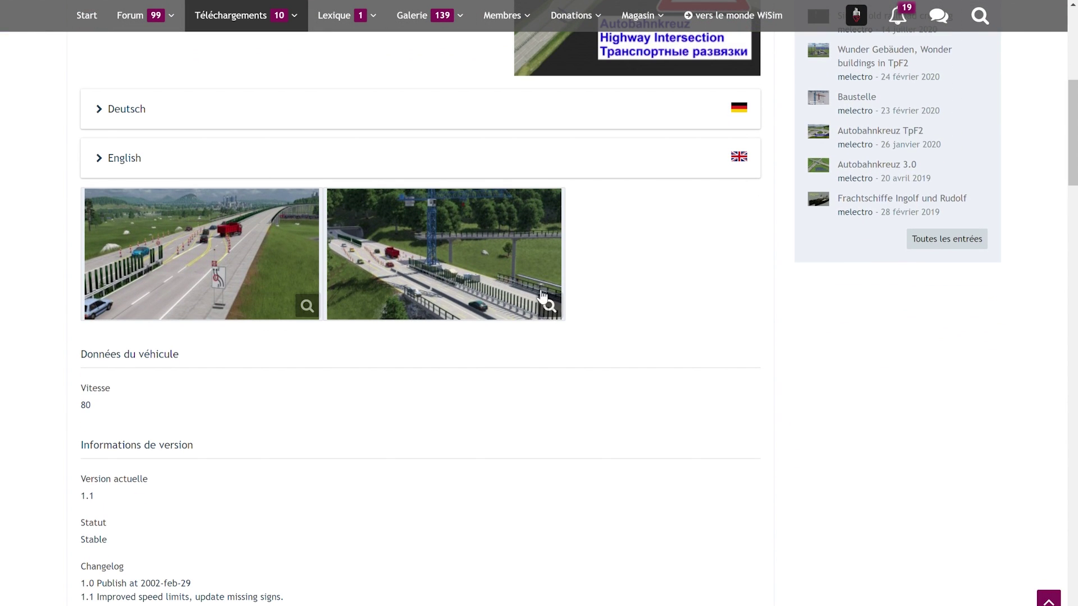
left_click_drag(1074, 125, 1073, 52)
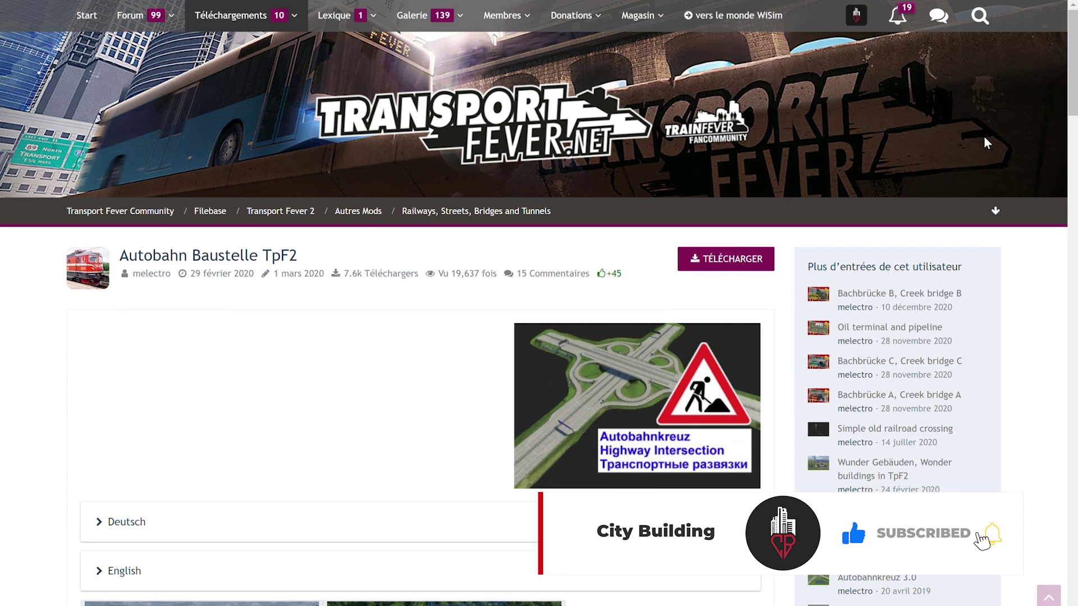
Open the file download page of the Autobahn Baustelle TpF2 mod.
left_click_drag(667, 256, 751, 264)
left_click(727, 275)
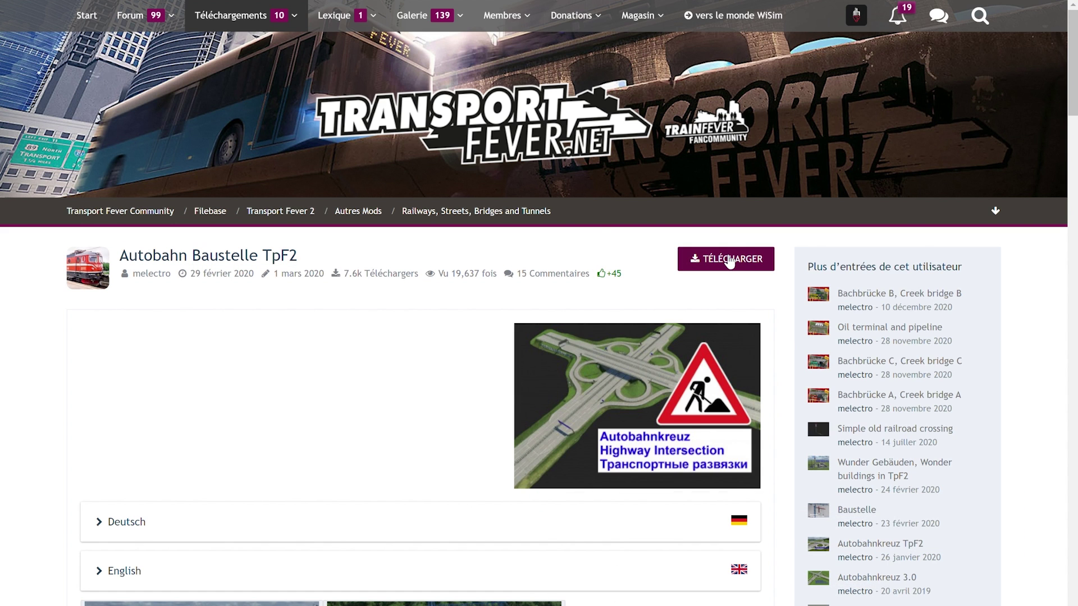
left_click(730, 259)
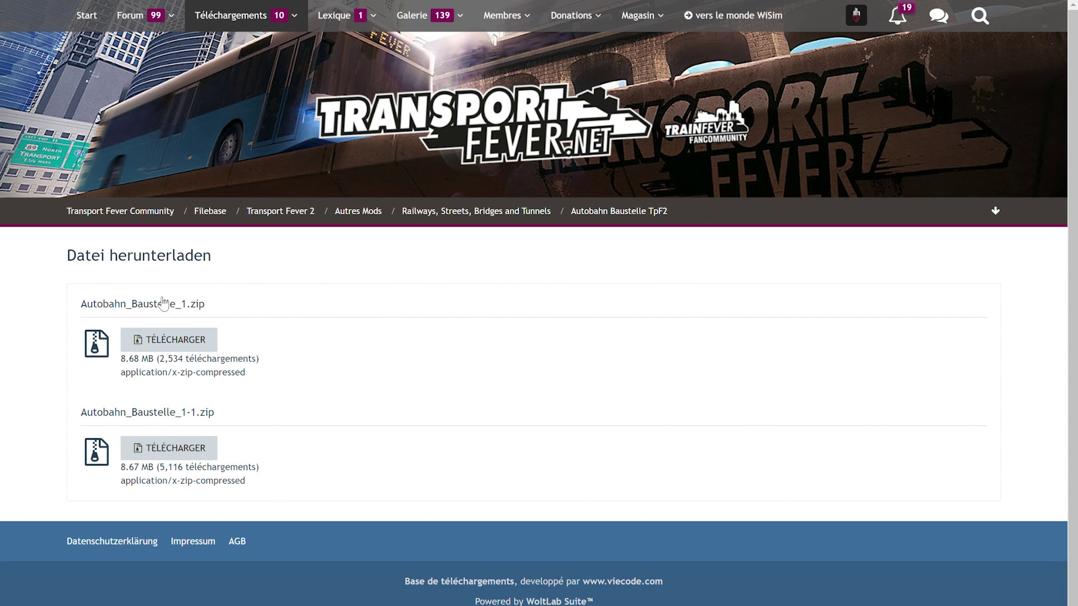
Compare the two offered archives, download Autobahn_Baustelle_1-1.zip and open the downloaded file.
left_click_drag(81, 305, 212, 311)
left_click(283, 400)
left_click_drag(82, 414, 222, 425)
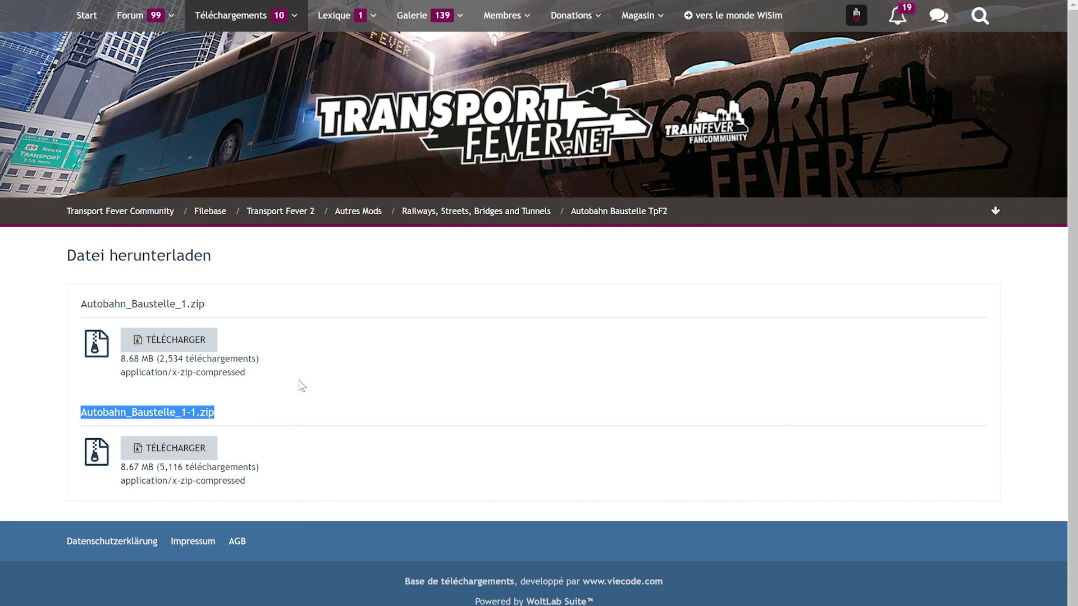
left_click(337, 377)
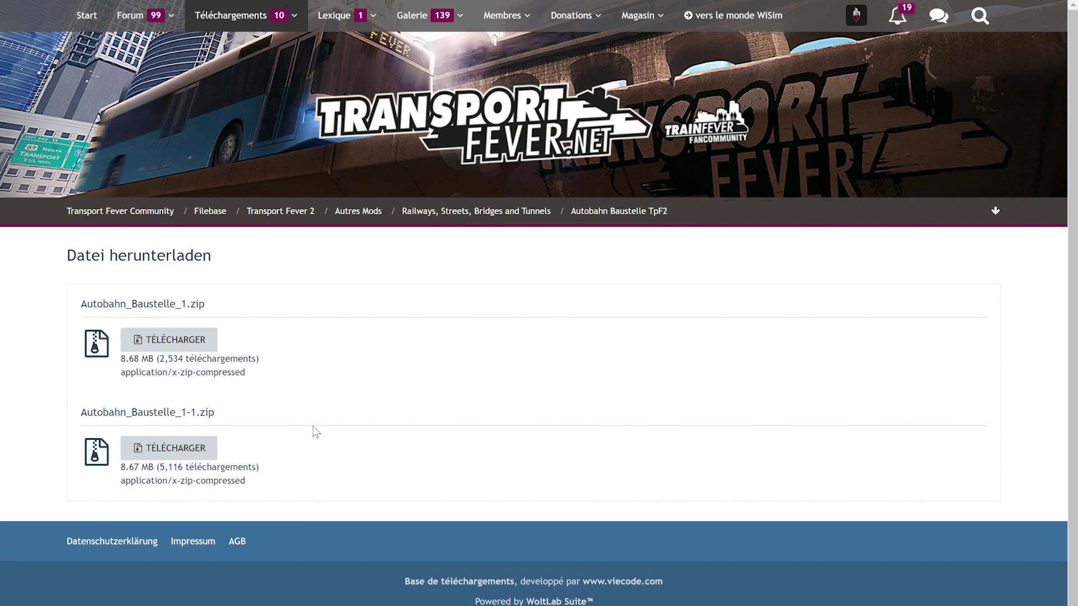
left_click_drag(80, 412, 307, 413)
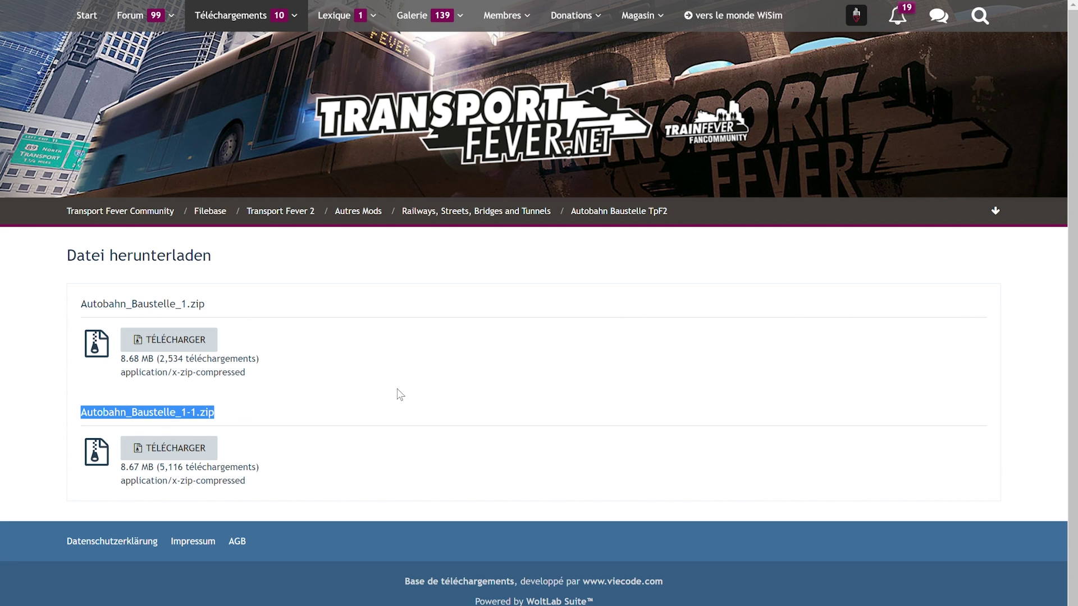
left_click(318, 418)
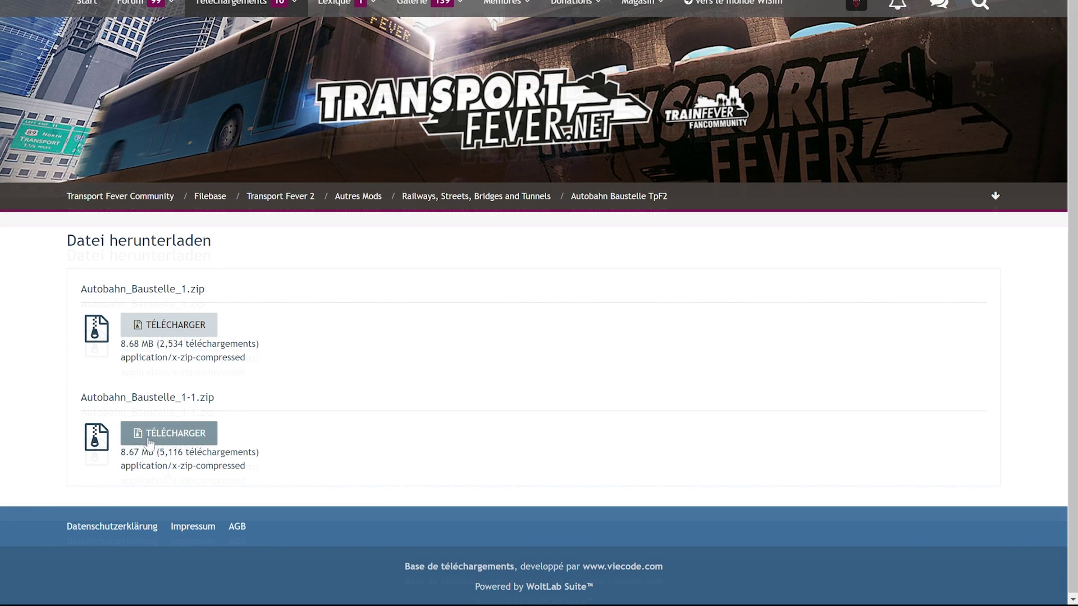
left_click(160, 434)
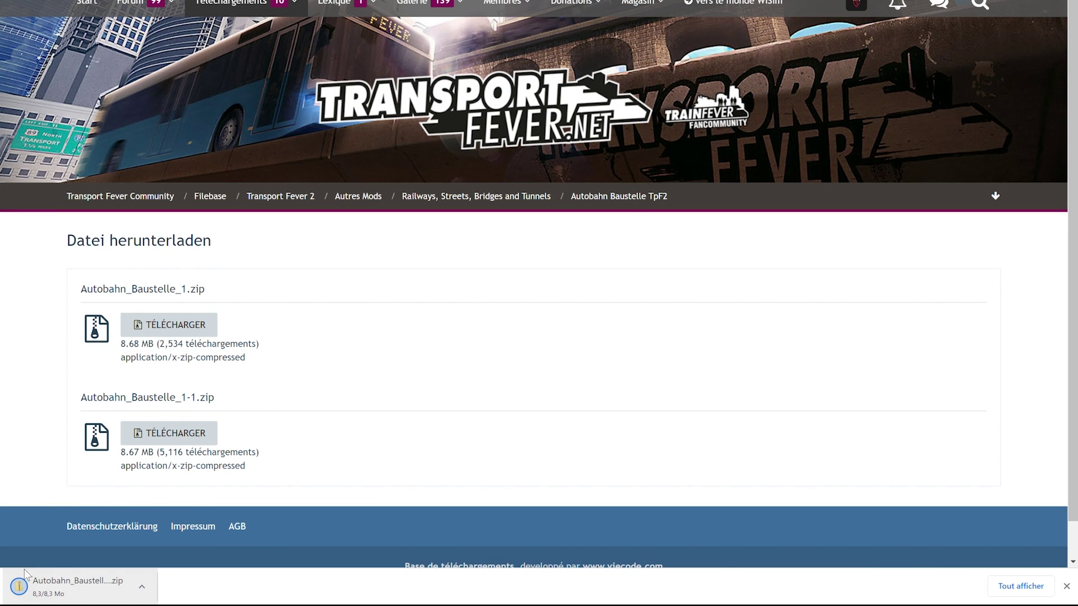
left_click(144, 588)
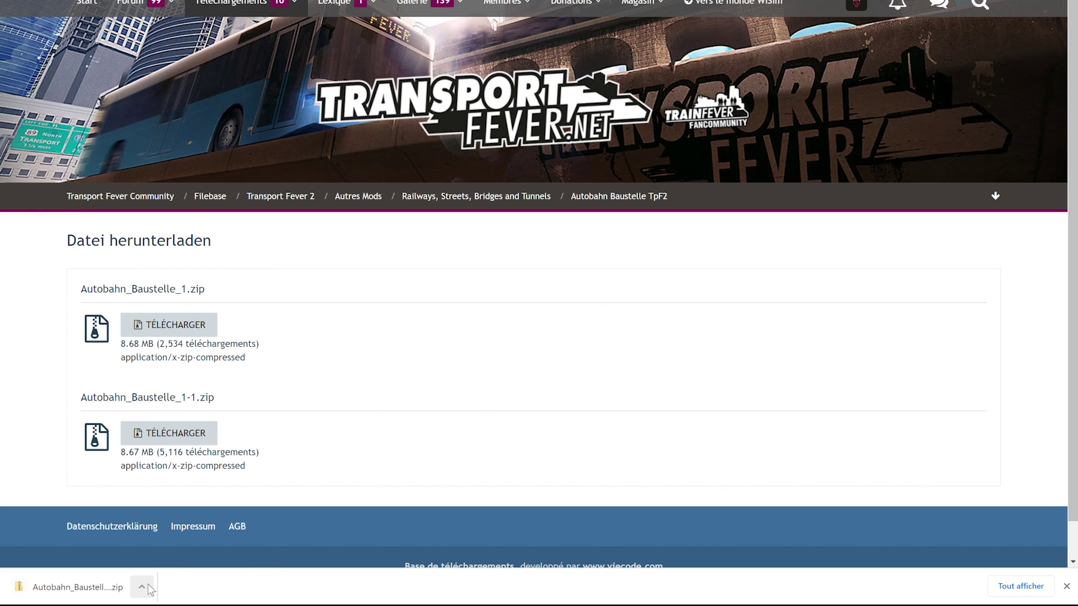
left_click(95, 589)
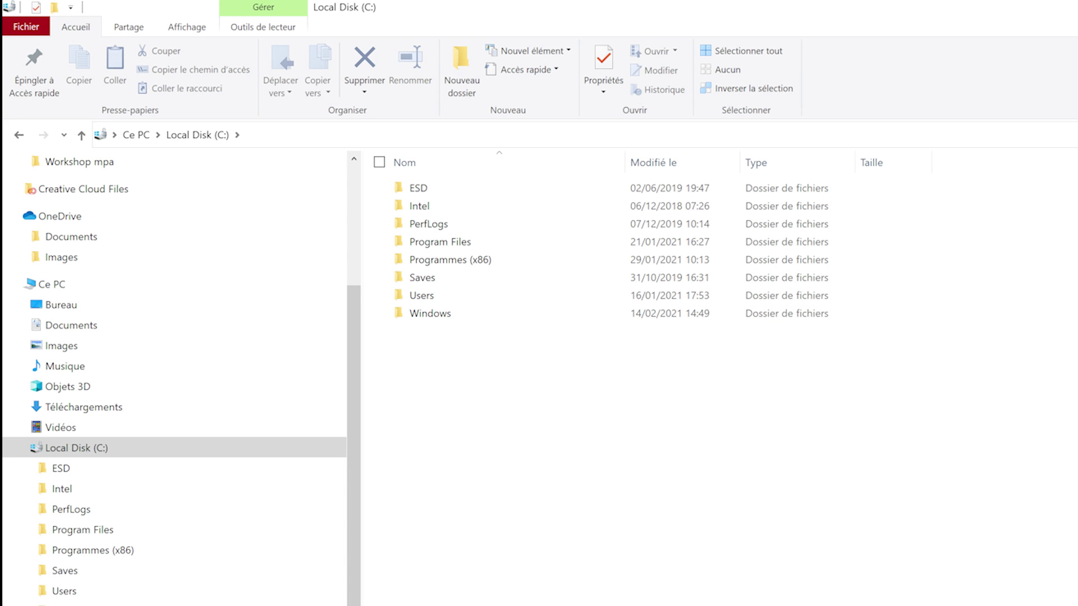
In File Explorer, go from Local Disk (C:) through Programmes (x86), Steam and userdata into the account's numbered folder.
left_click(450, 259)
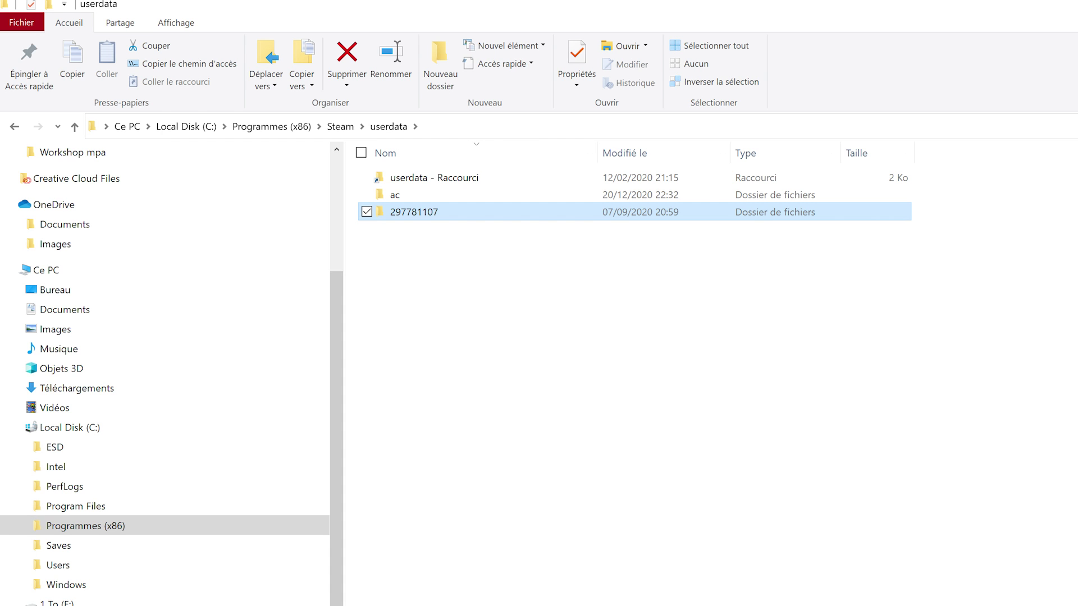
key("Return")
left_click(409, 281)
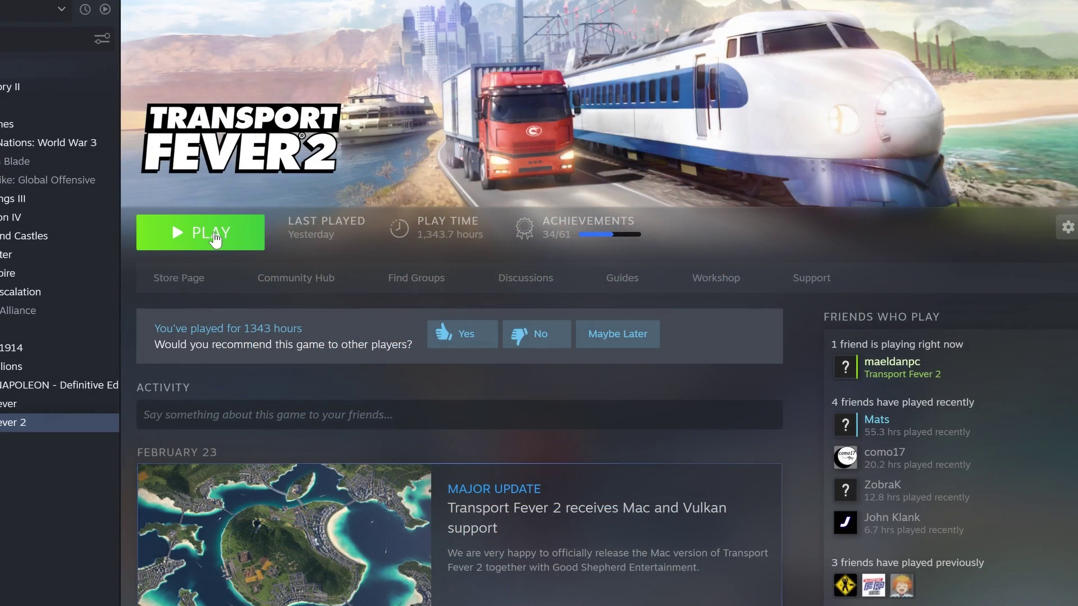
Launch Transport Fever 2 from Steam and open the mod options of the Map PARIS save dated Feb 24, 2021.
left_click(213, 239)
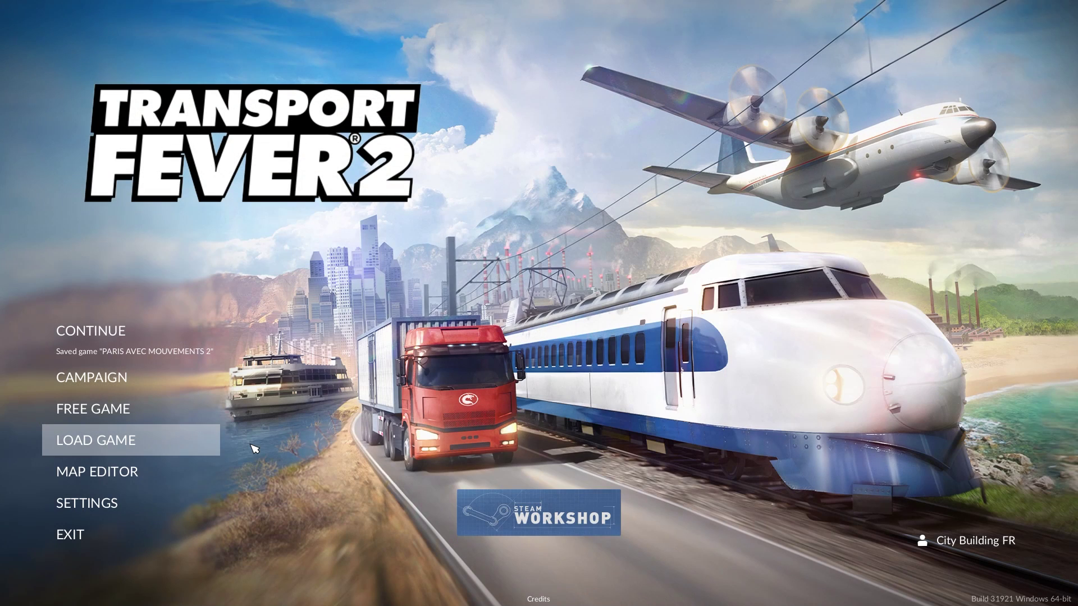
left_click(253, 448)
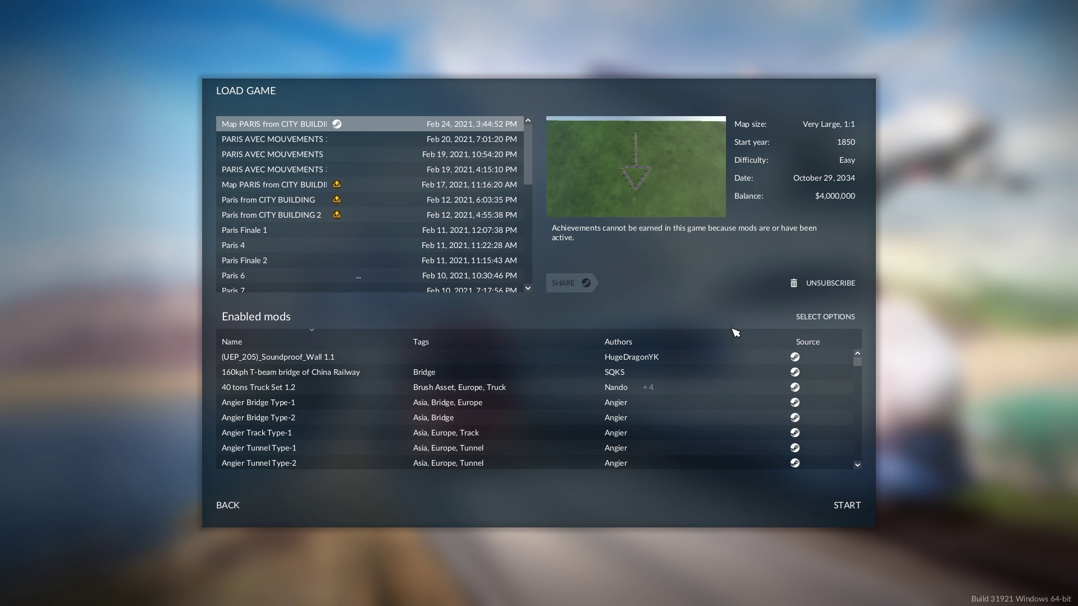
left_click(819, 324)
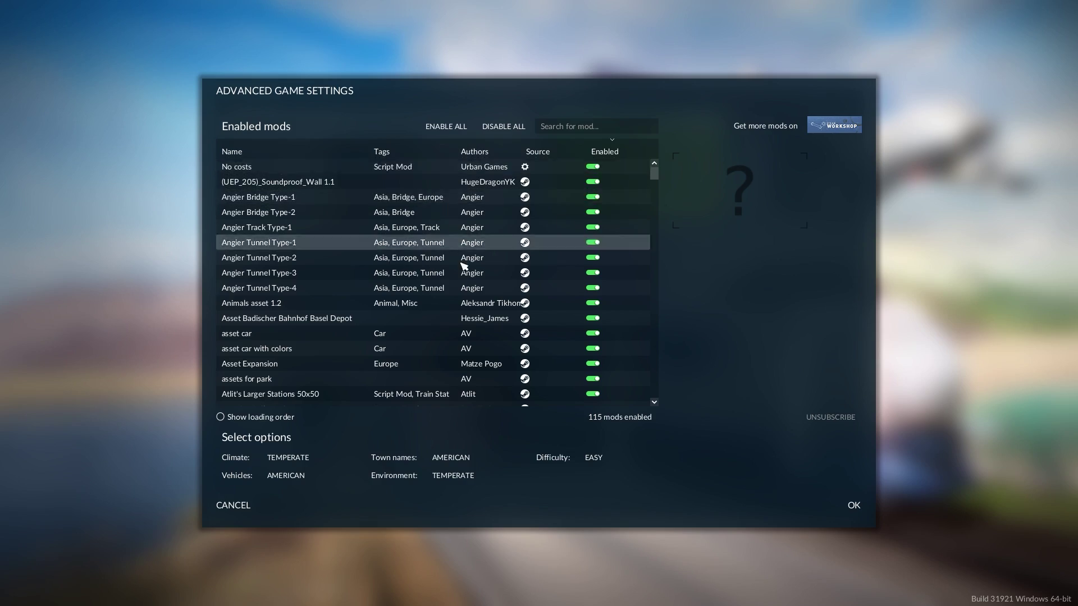
Look over the save's enabled mods, previewing several entries including Angier Bridge Type-2 and Angier Bridge Type-1.
mouse_move(652, 168)
left_mouse_down()
mouse_move(654, 276)
mouse_move(654, 166)
left_mouse_up()
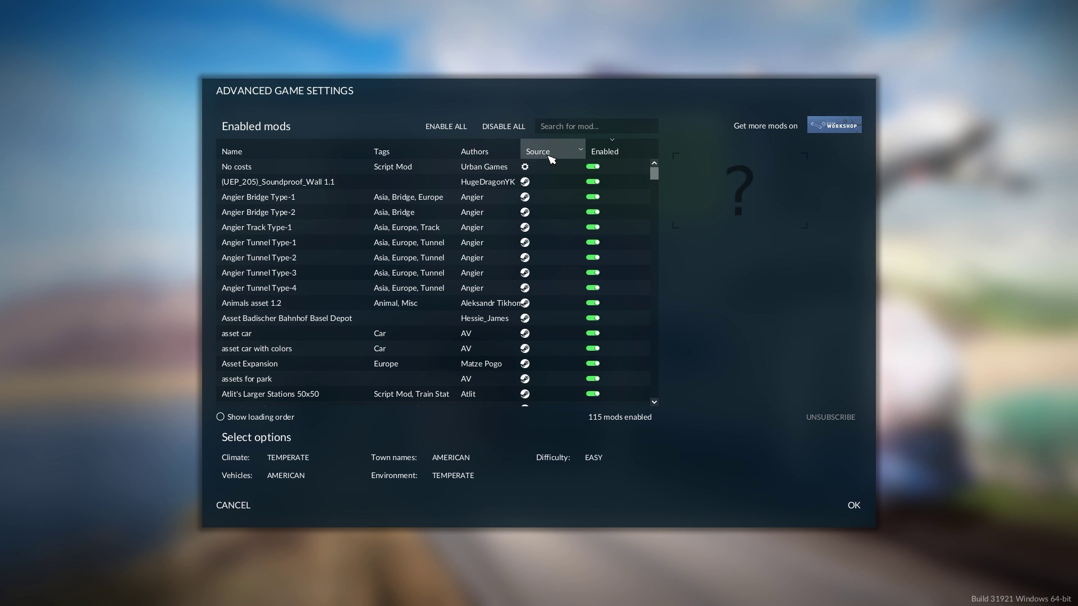
left_click(396, 304)
left_click(398, 260)
left_click(398, 213)
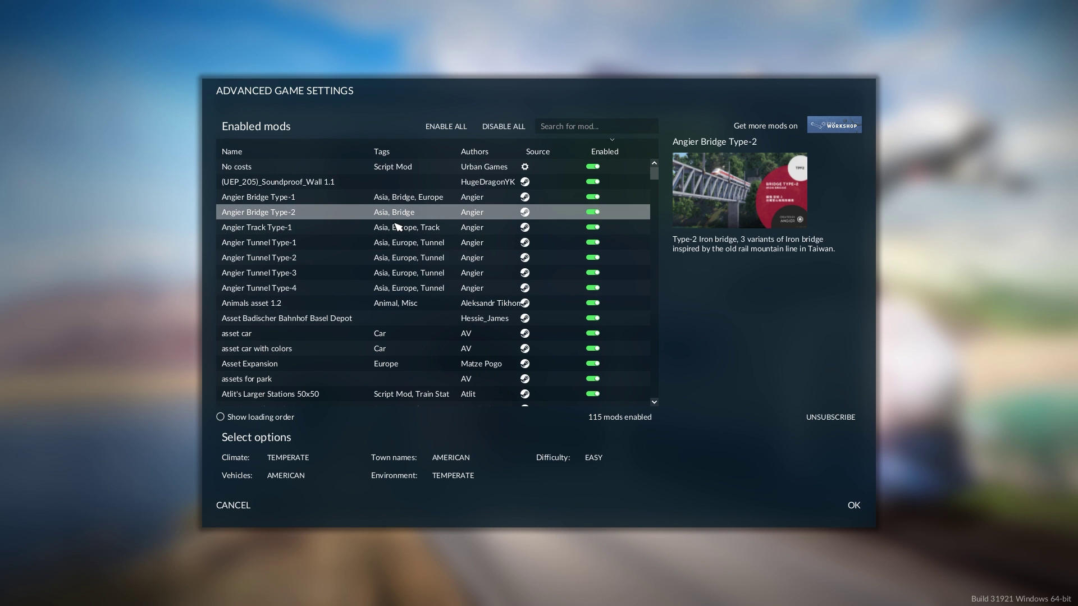
left_click(396, 198)
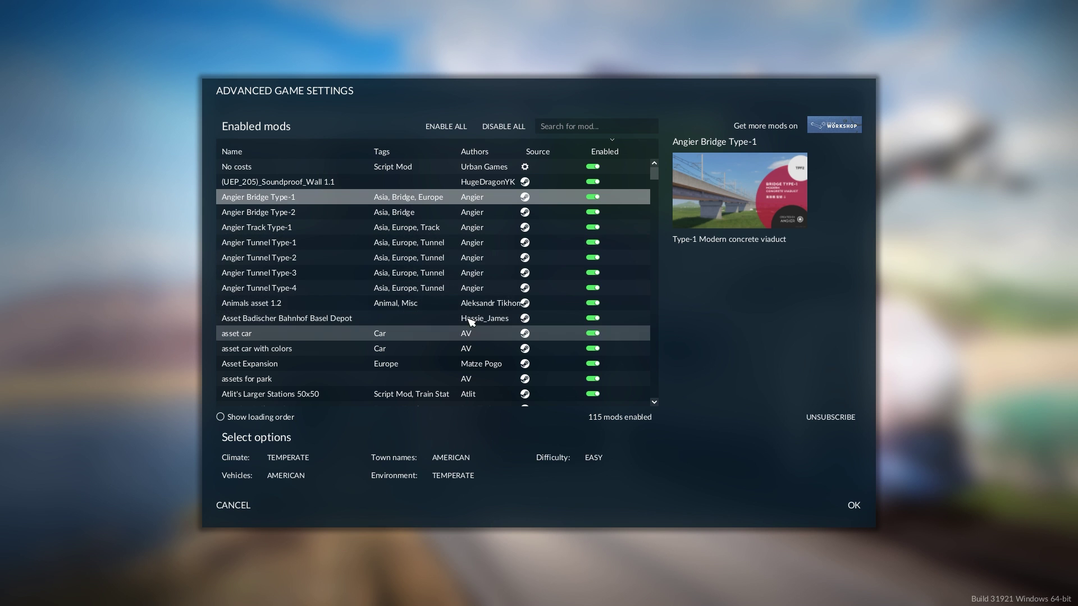
Sort the mod list by source to review it, and start the Map PARIS save dated Feb 24, 2021.
mouse_move(657, 163)
left_mouse_down()
mouse_move(666, 201)
mouse_move(663, 182)
left_mouse_up()
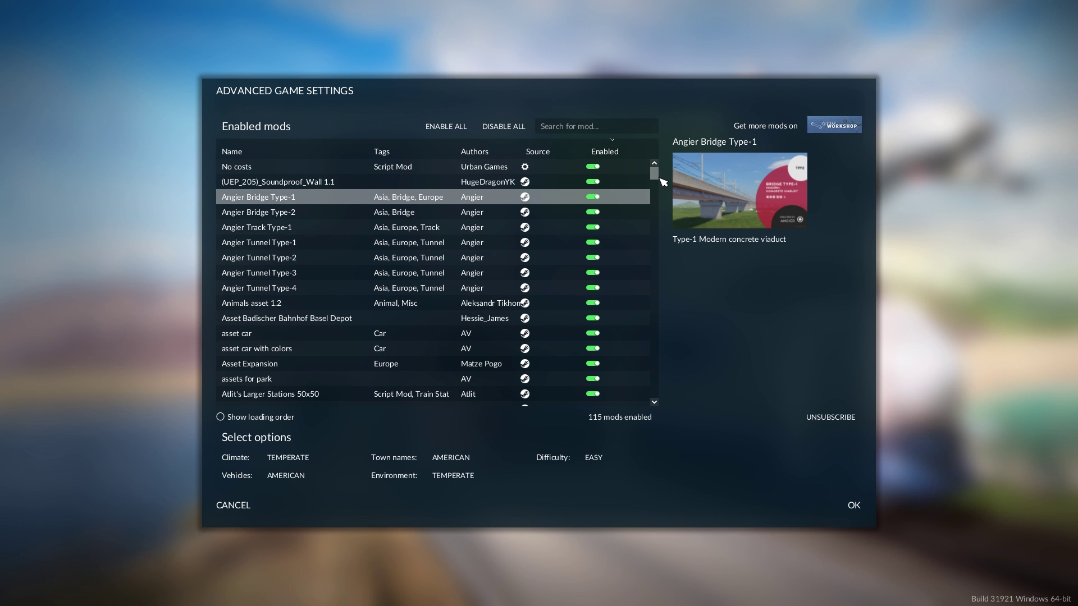
left_click(560, 161)
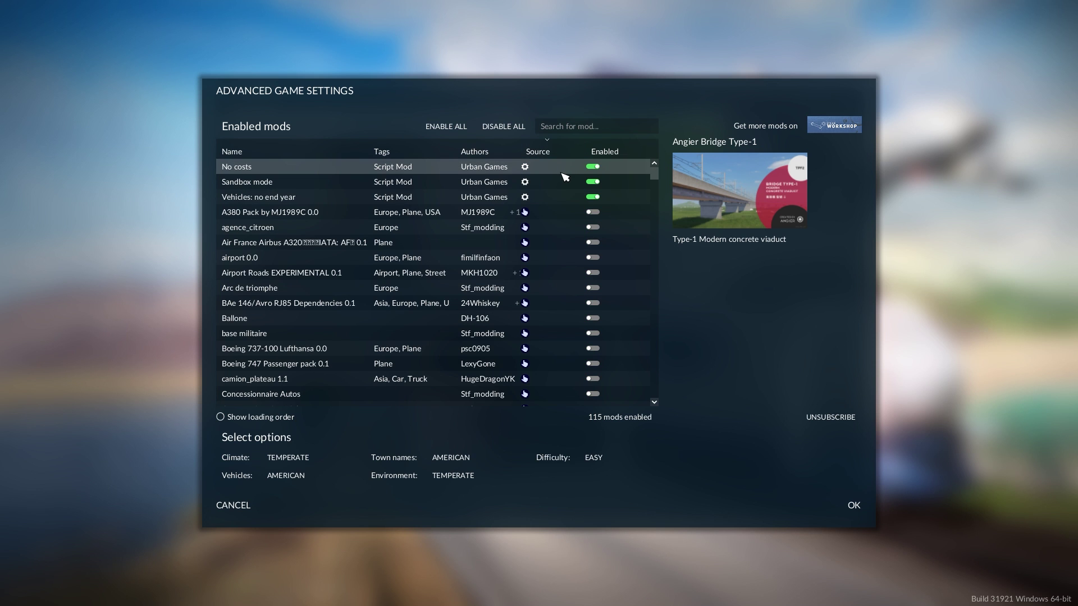
left_click_drag(657, 178, 662, 192)
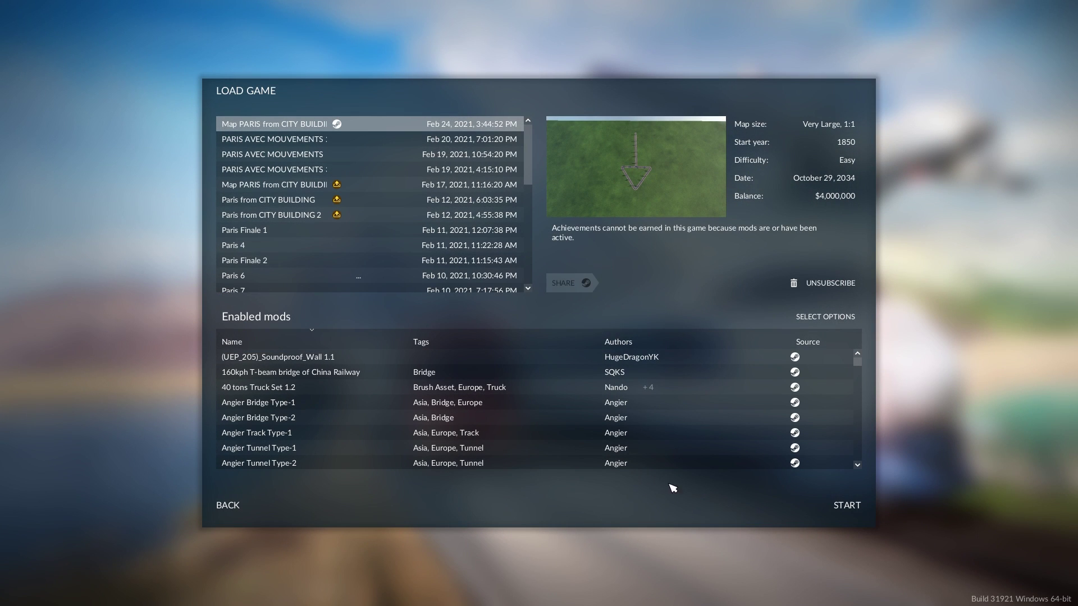
left_click(854, 501)
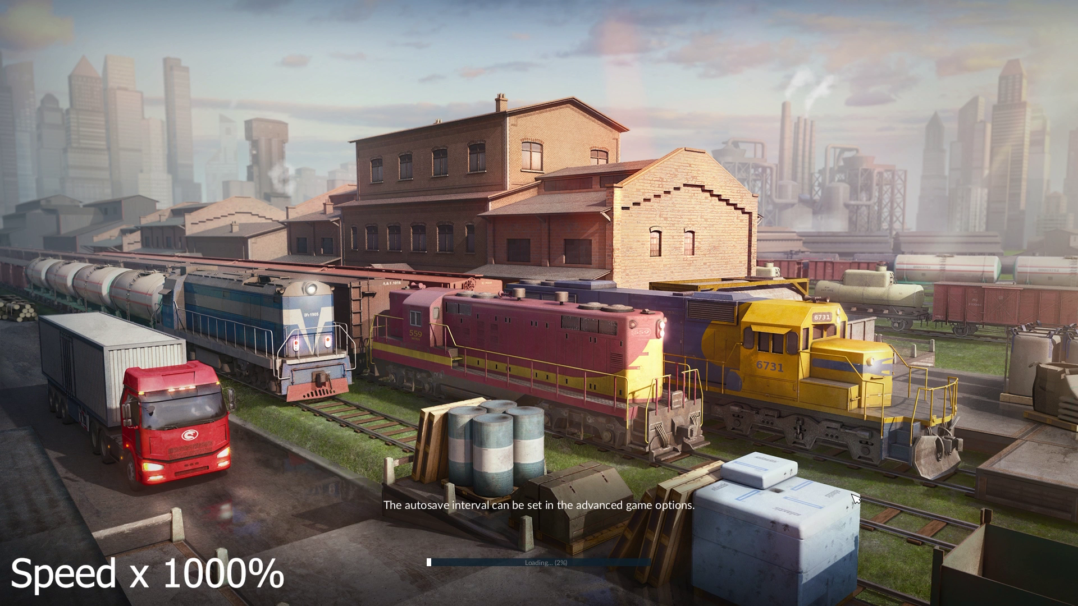